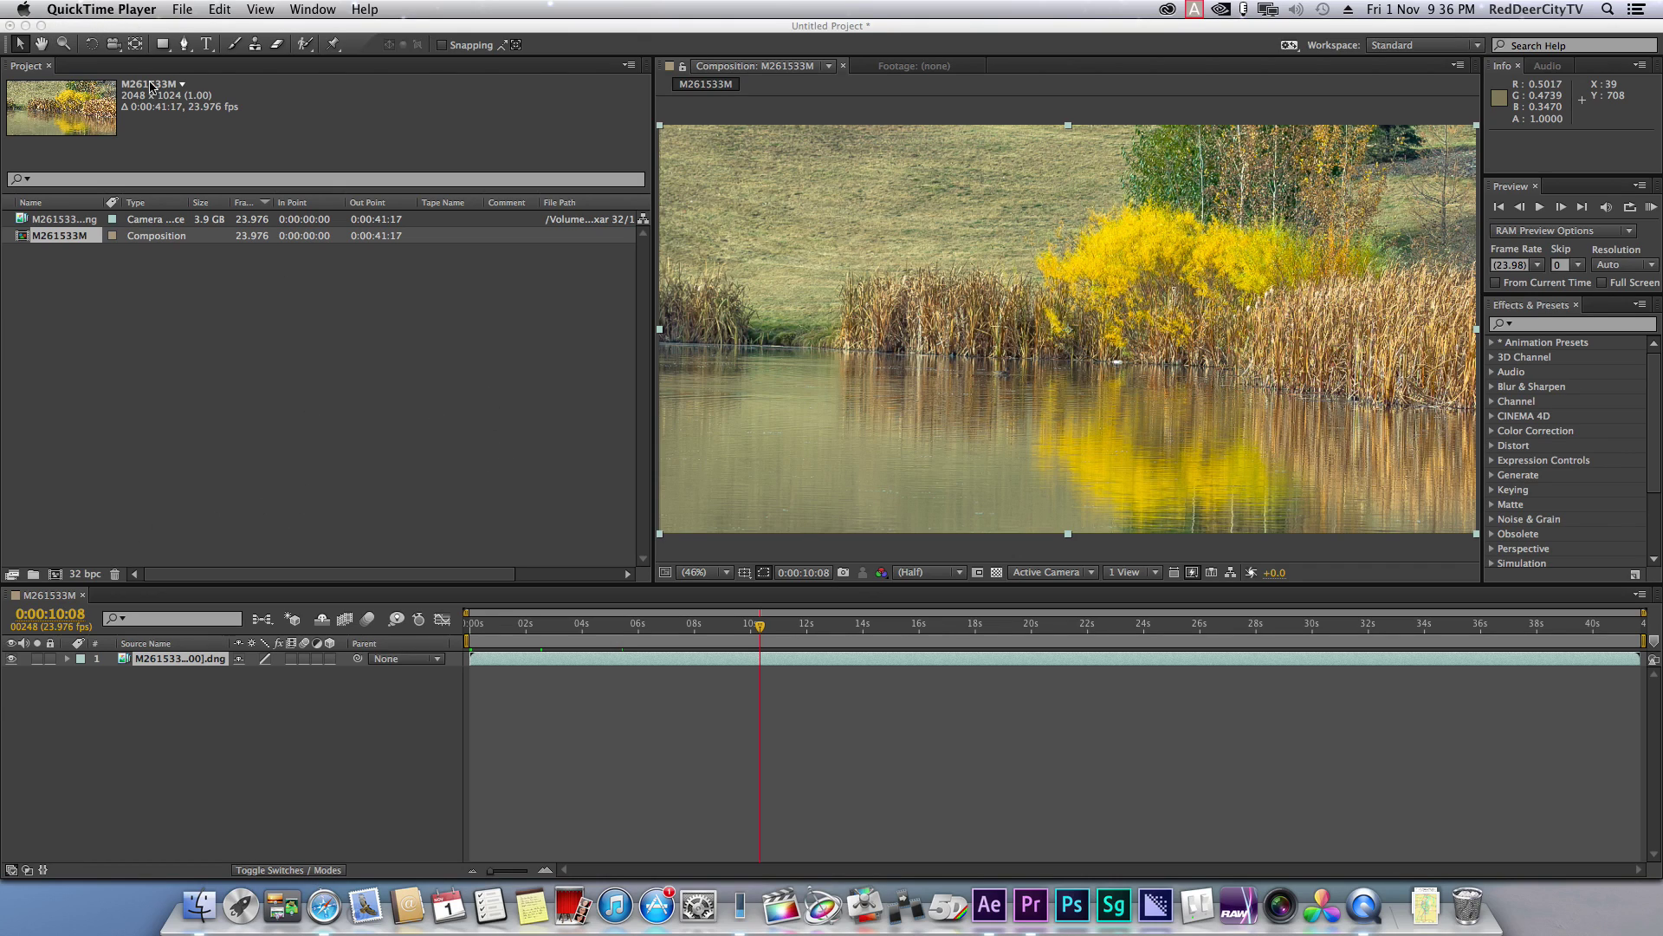
Bring After Effects forward, glance at its application menu, and scrub the M261533M comp back a few seconds.
{"action": "left_click", "coordinate": [414, 381]}
{"action": "left_click", "coordinate": [89, 10]}
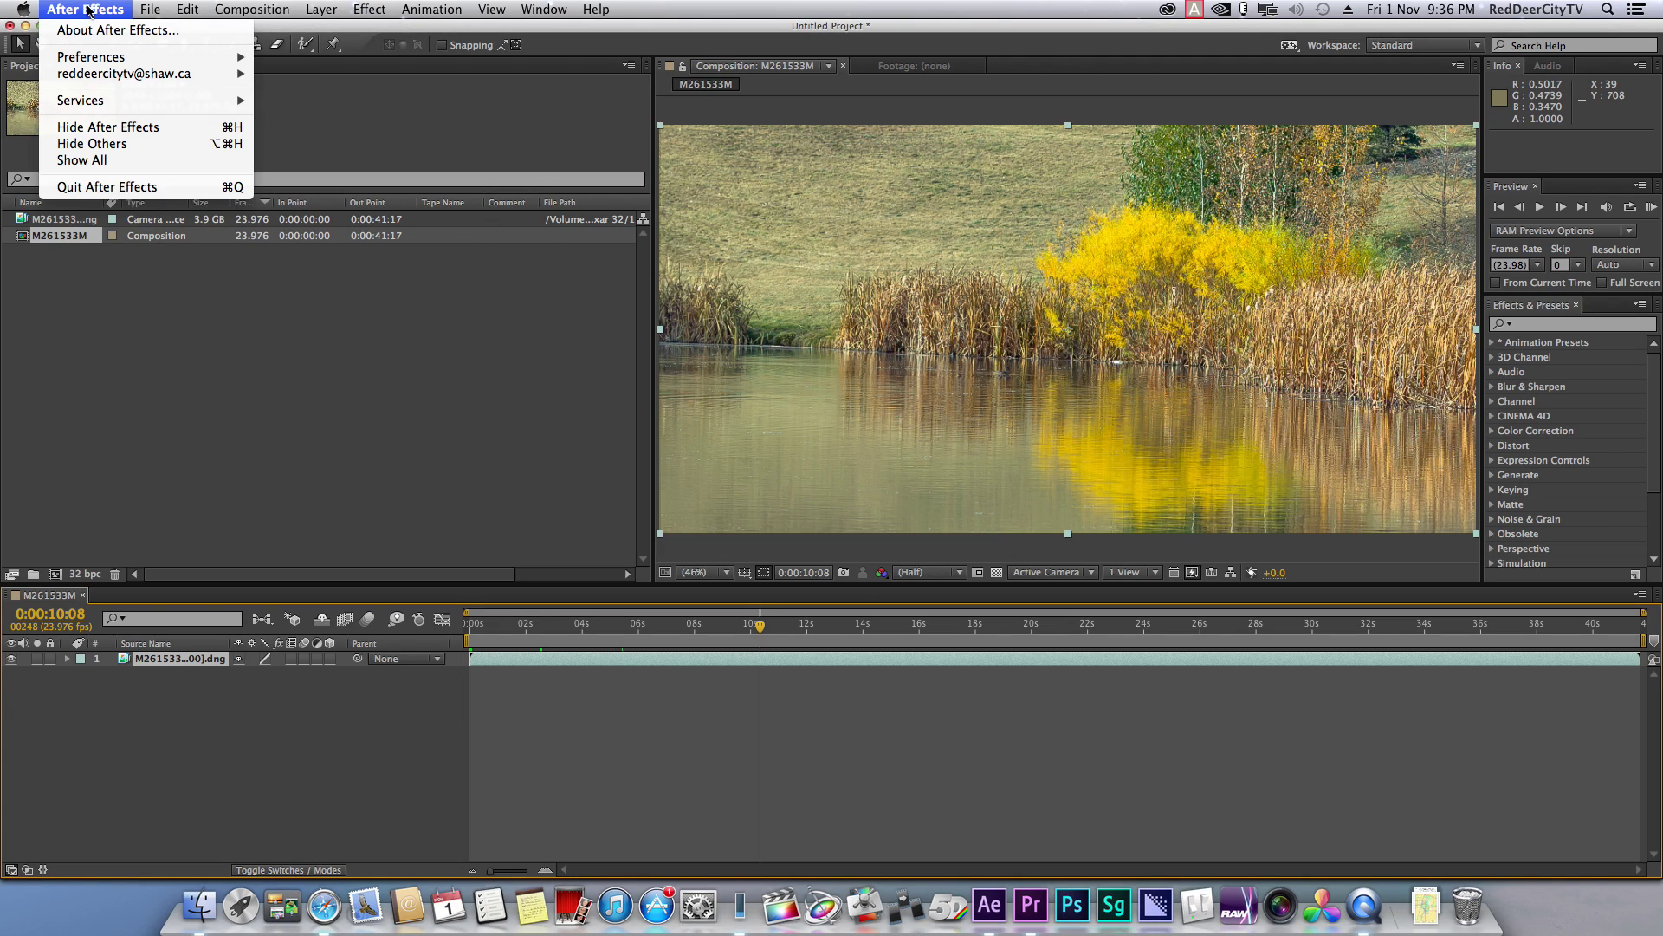
{"action": "left_click", "coordinate": [89, 10]}
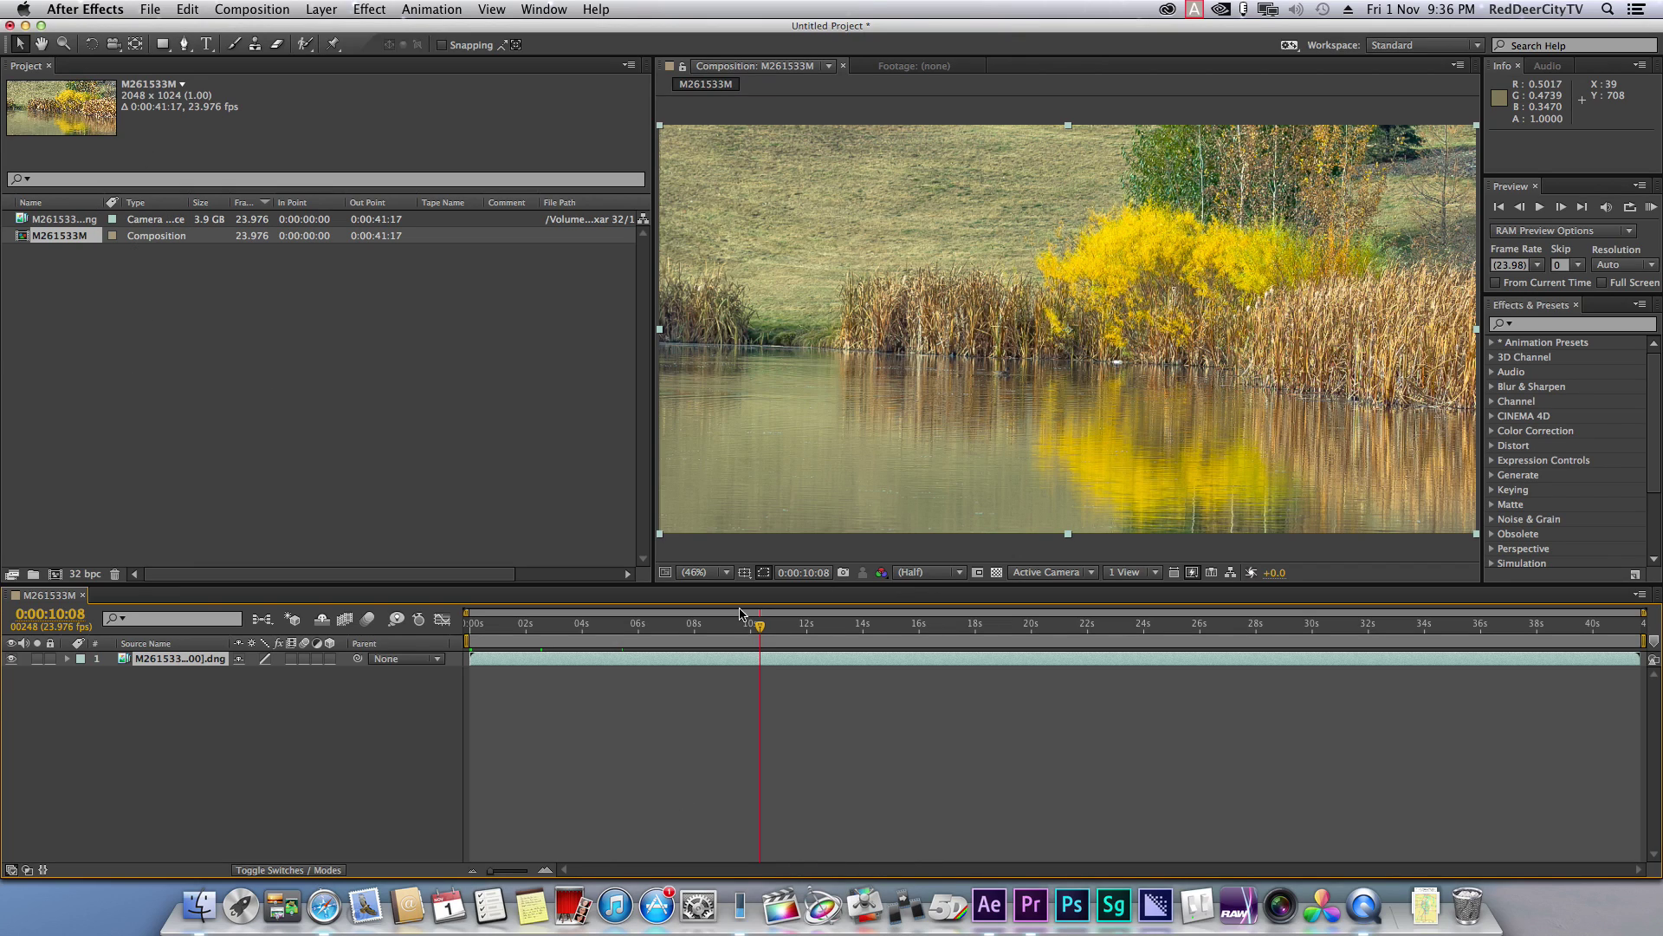
{"action": "left_click_drag", "start_coordinate": [759, 627], "coordinate": [713, 628]}
Start a Save a Copy As CS6 of the project, cancel it, and switch to Premiere Pro.
{"action": "left_click", "coordinate": [149, 10]}
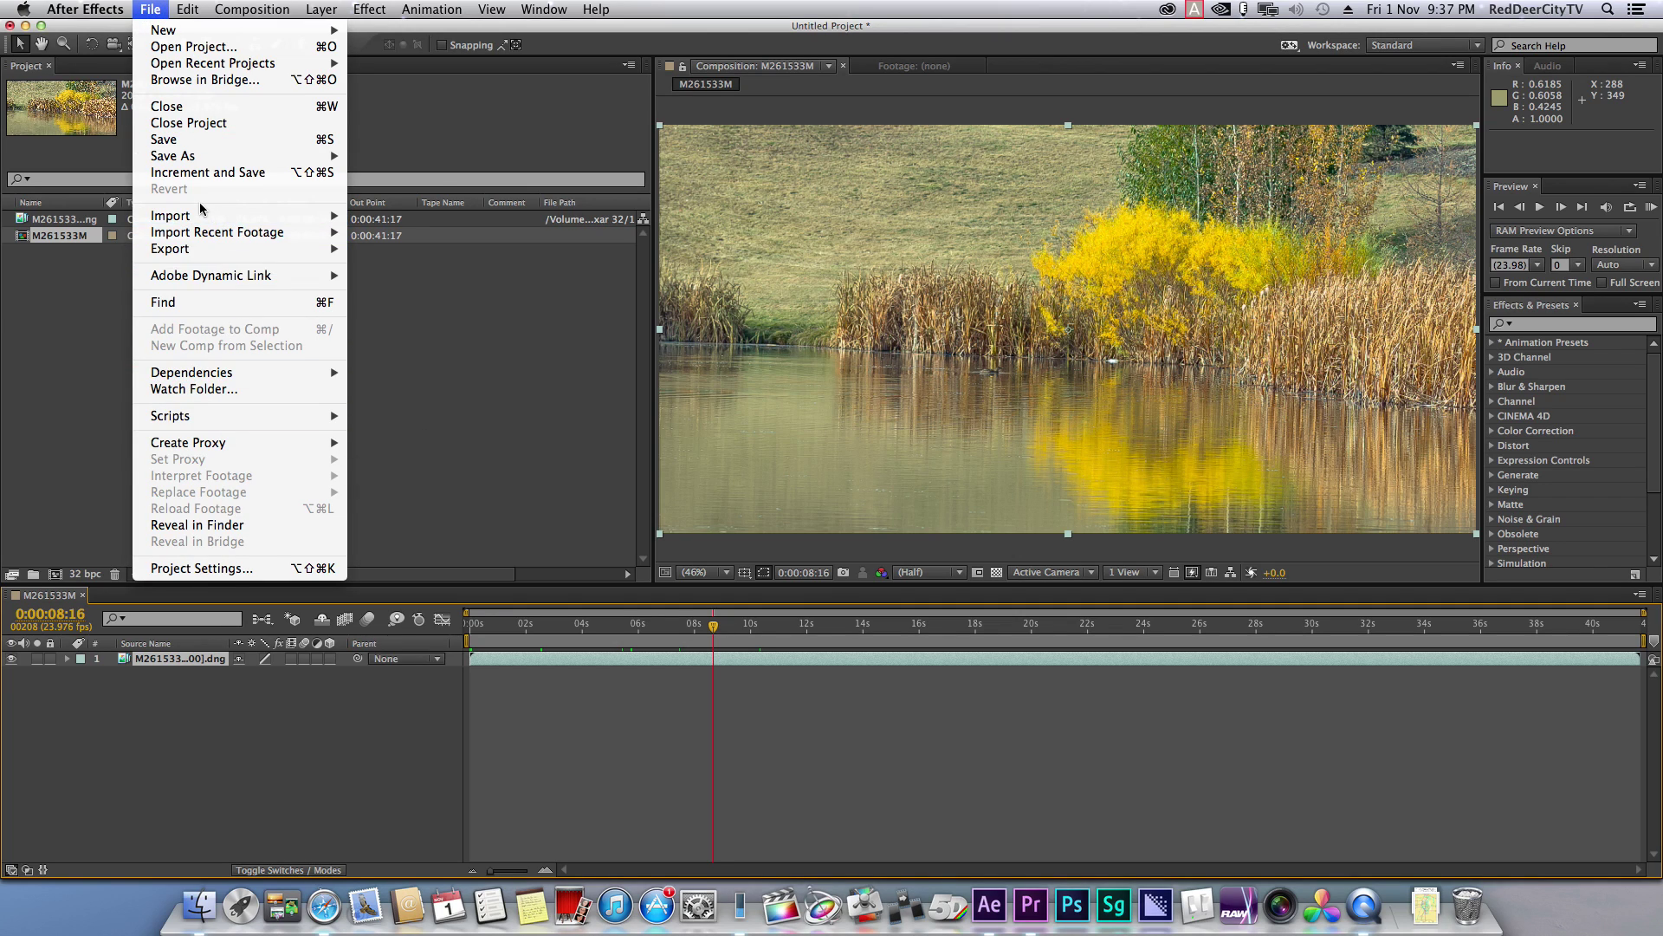
{"action": "mouse_move", "coordinate": [206, 163]}
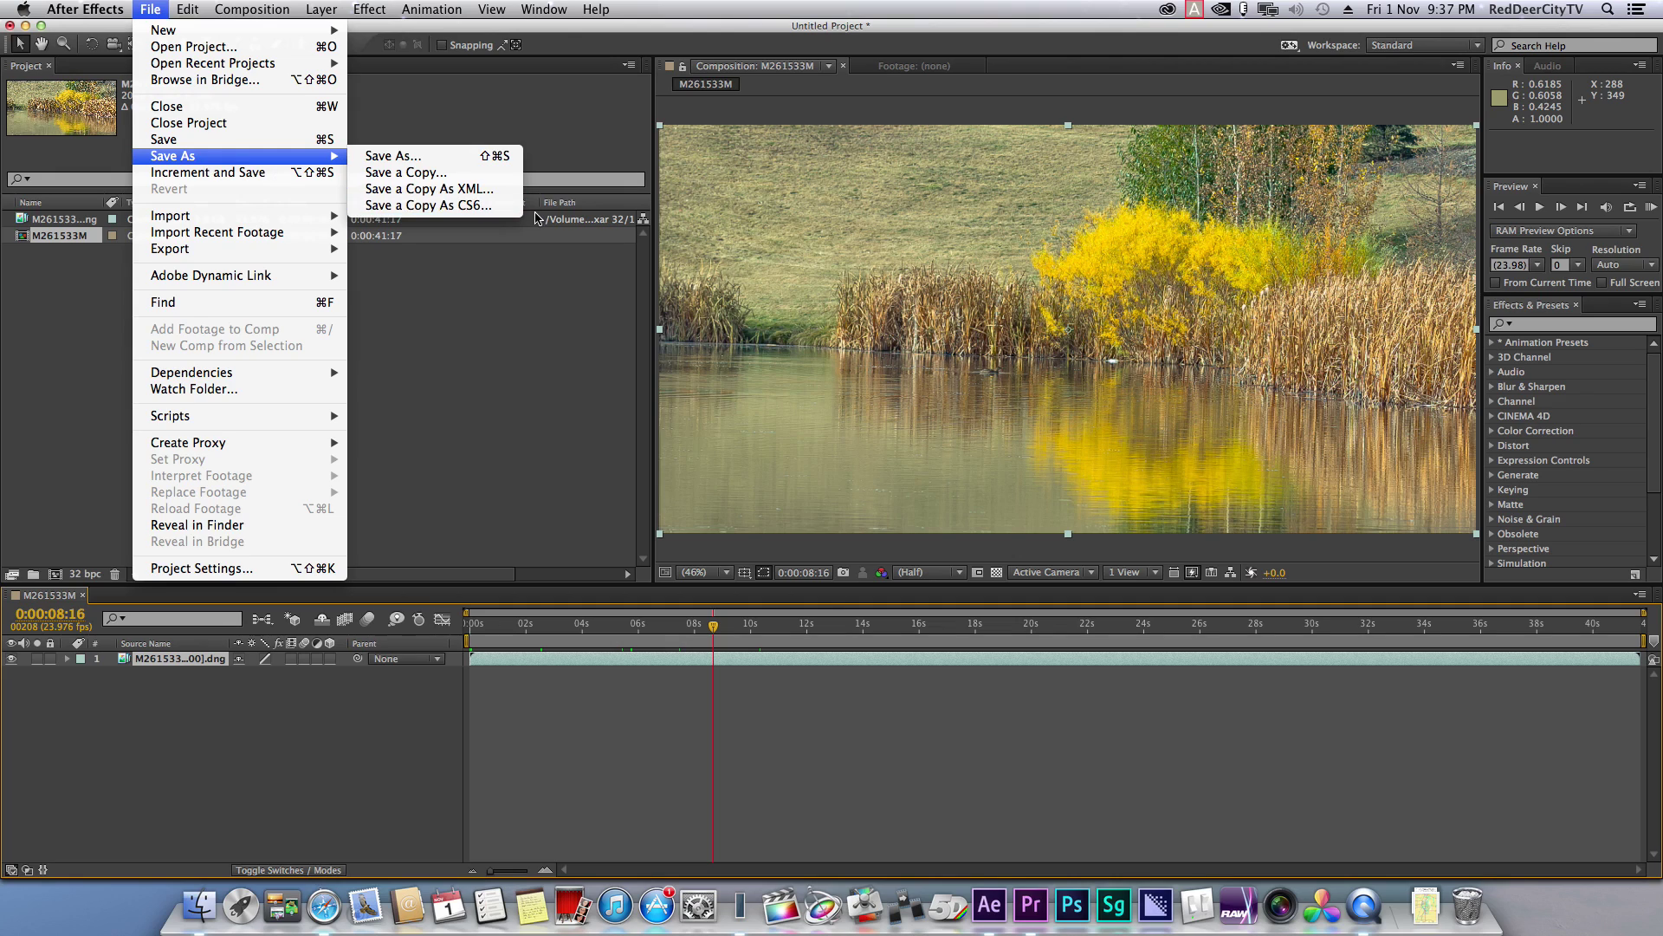
{"action": "left_click", "coordinate": [449, 212]}
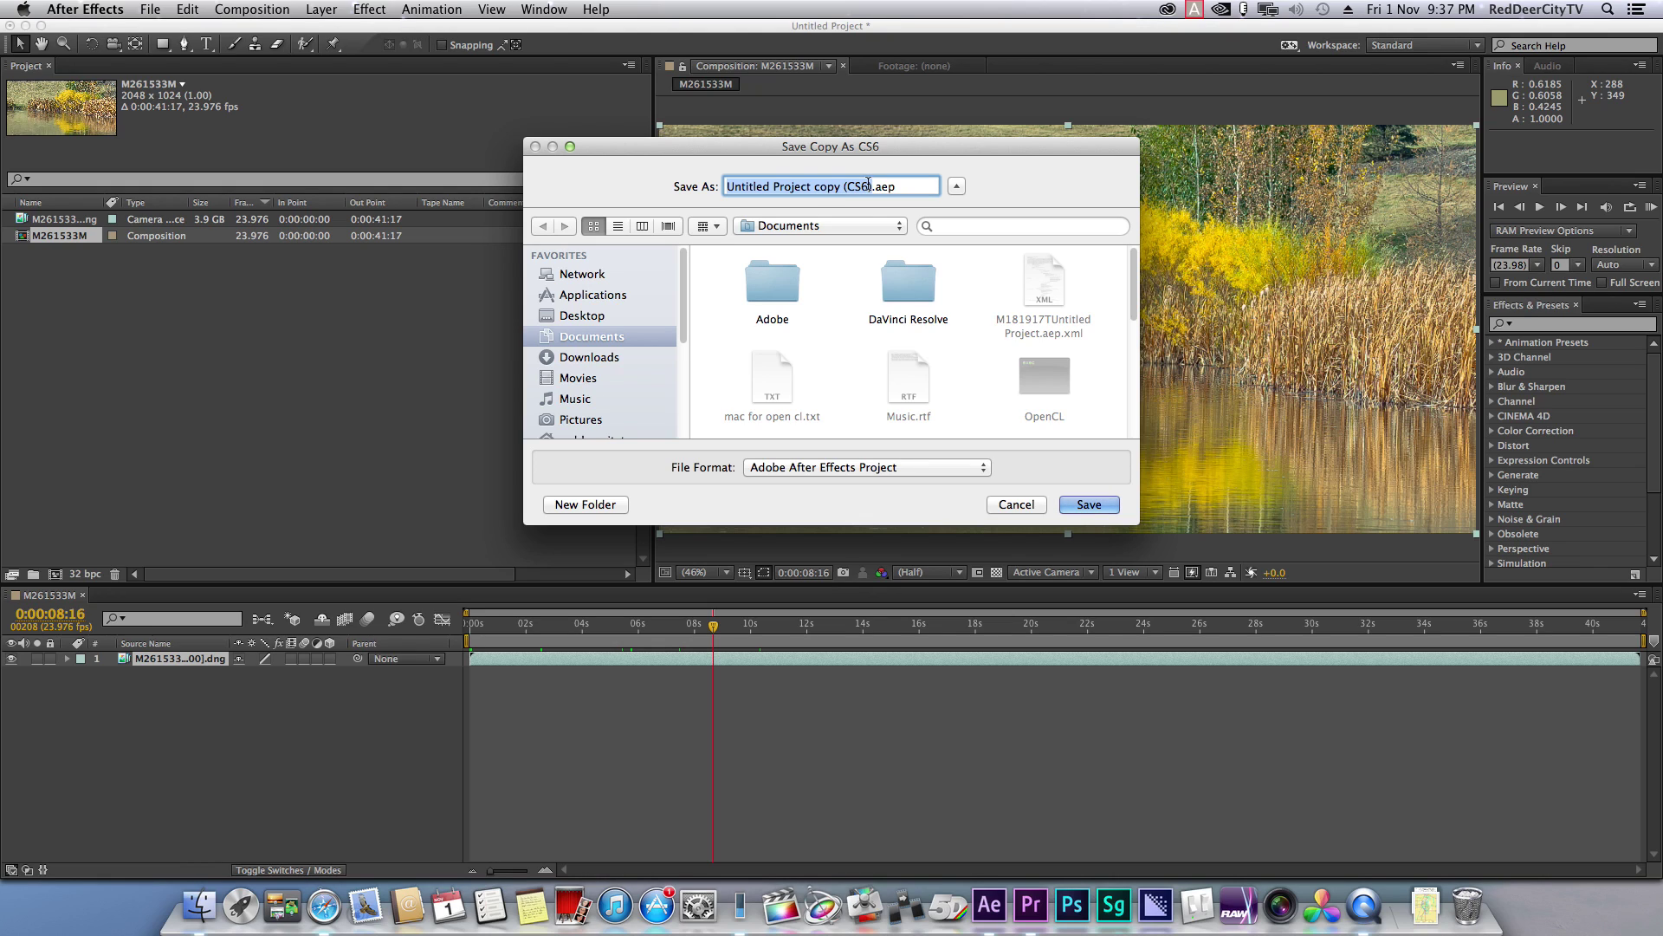
{"action": "left_click", "coordinate": [868, 185]}
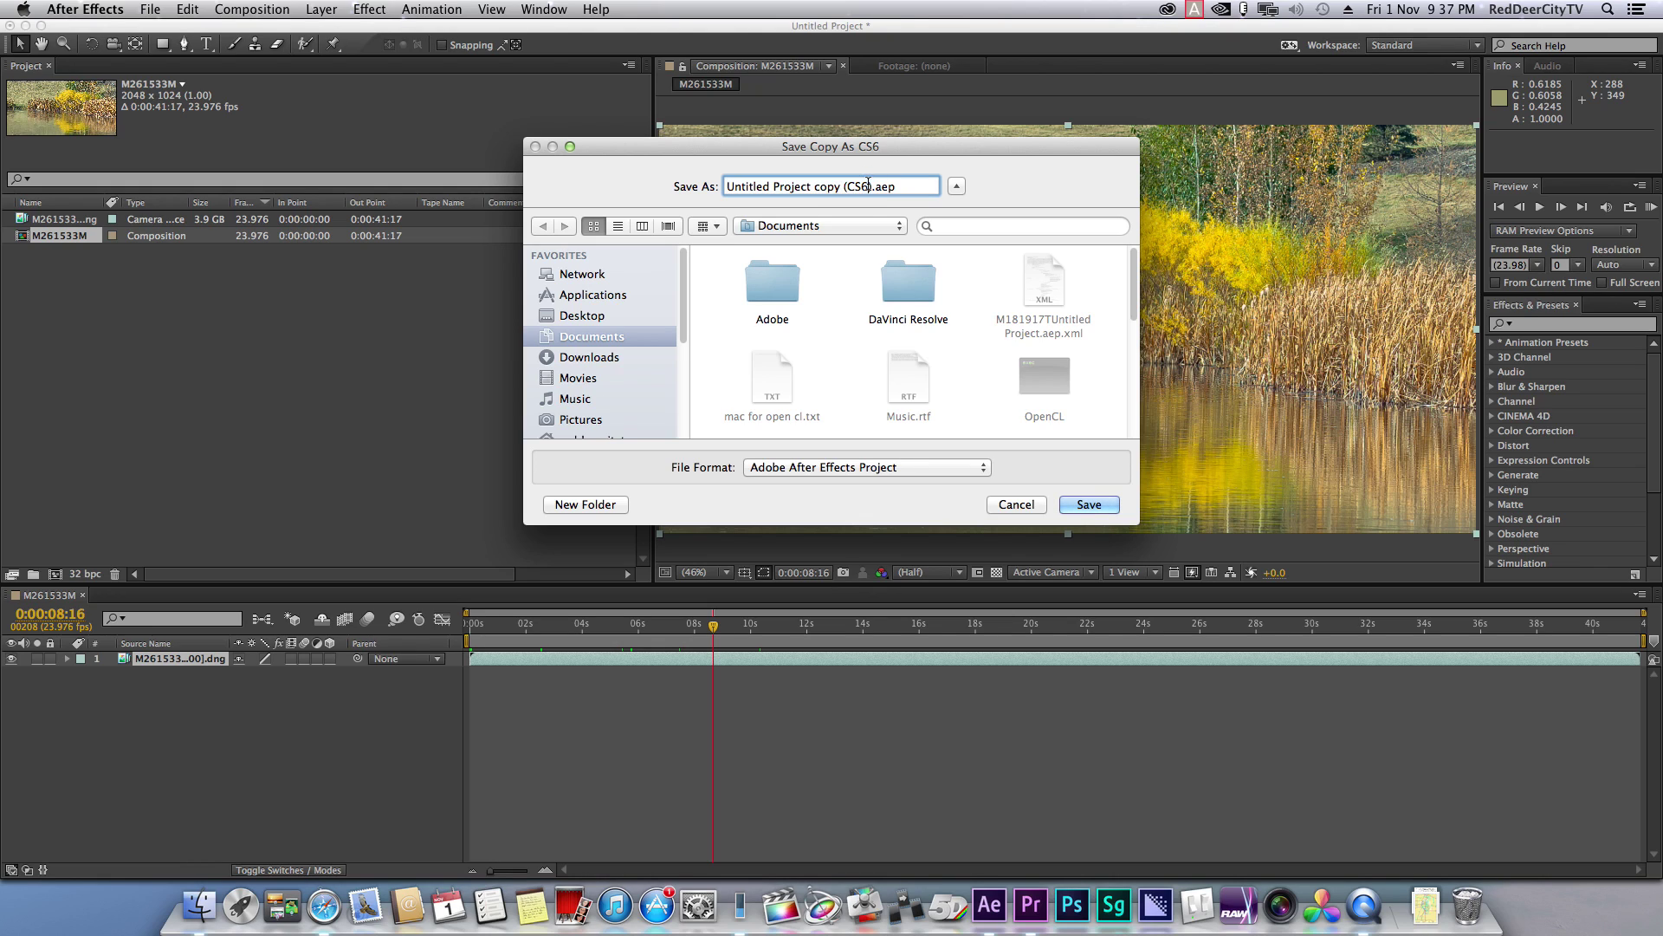
{"action": "left_click", "coordinate": [1017, 505]}
{"action": "left_click", "coordinate": [379, 422]}
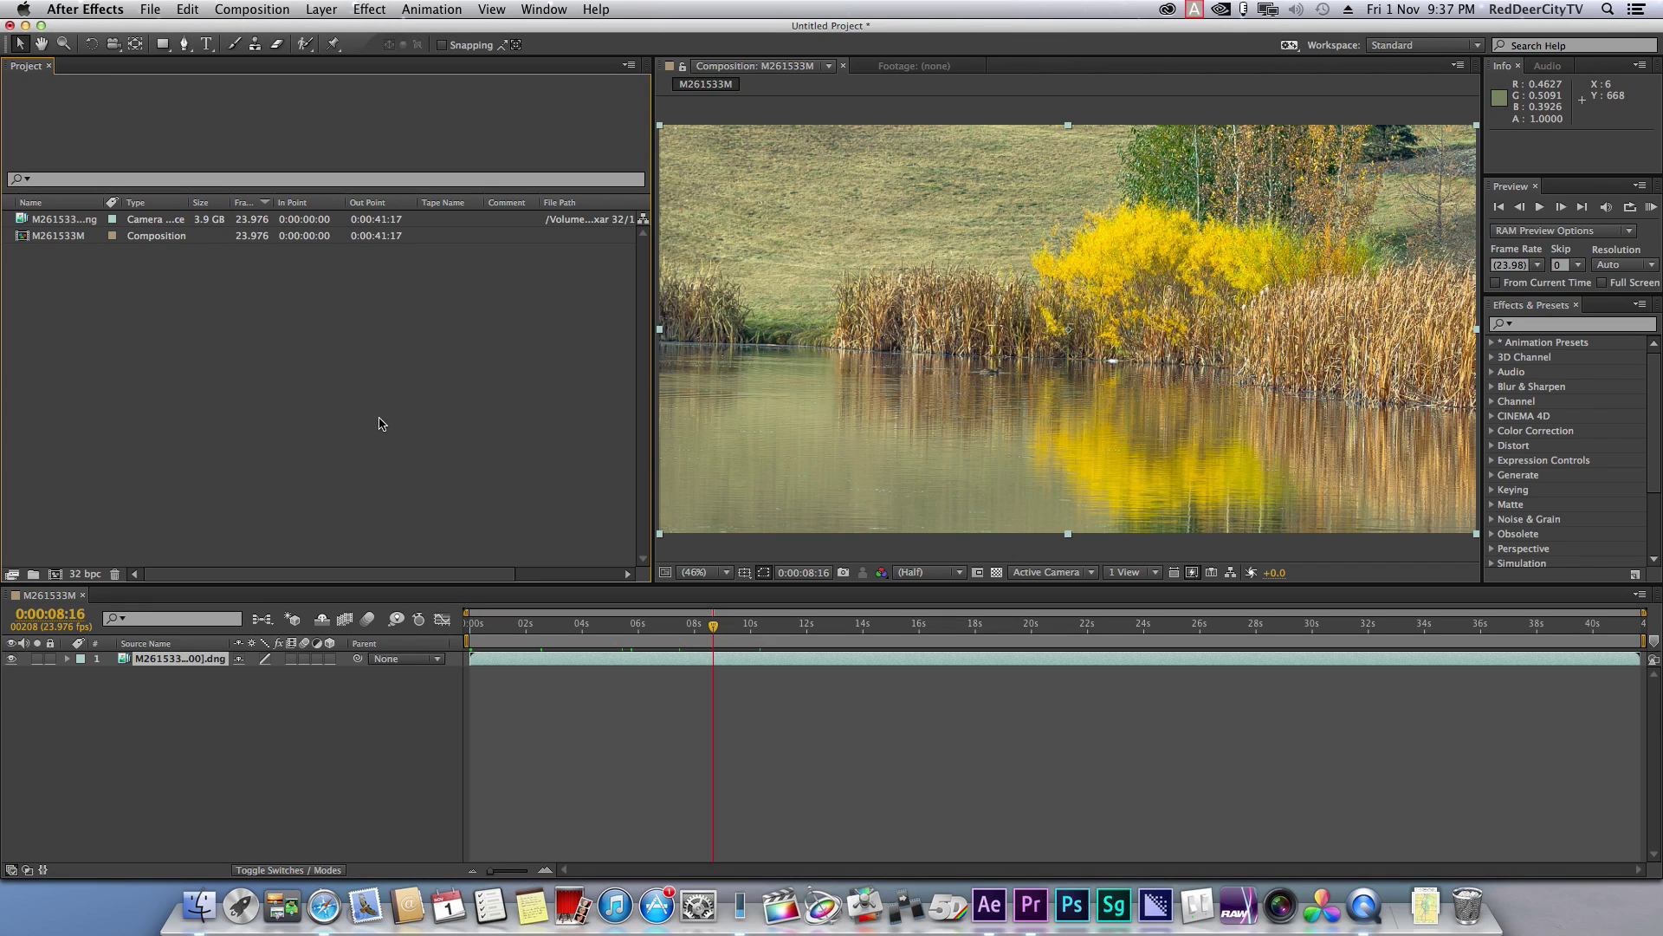
{"action": "left_click", "coordinate": [1030, 905]}
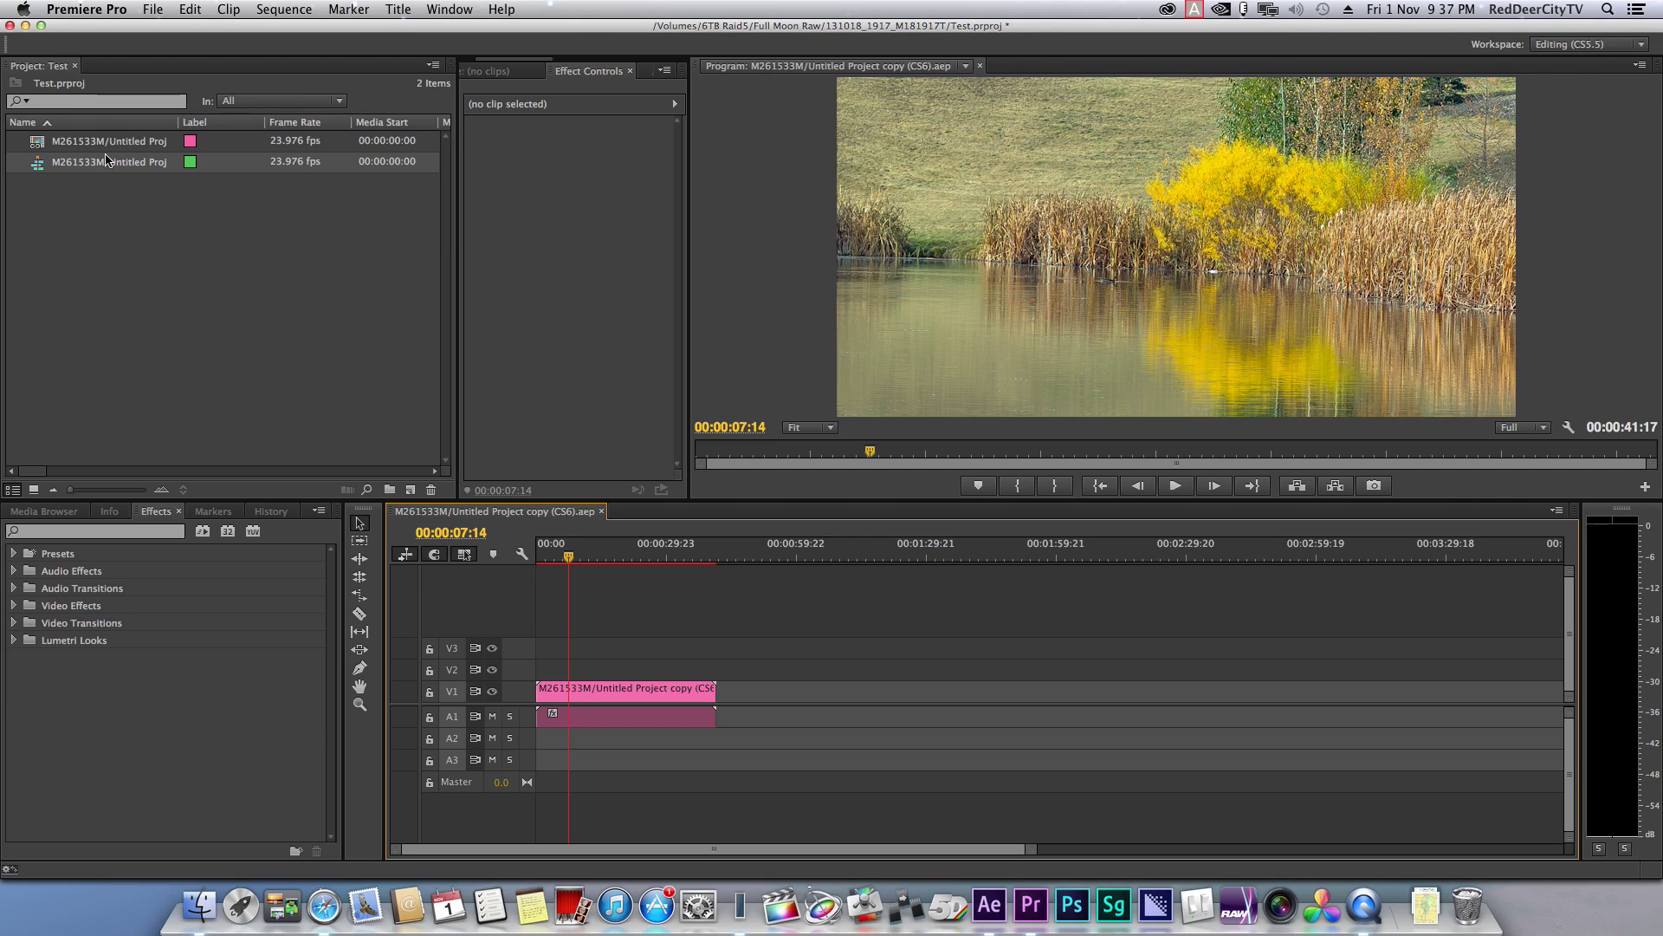
{"action": "left_click", "coordinate": [104, 11]}
{"action": "mouse_move", "coordinate": [159, 8]}
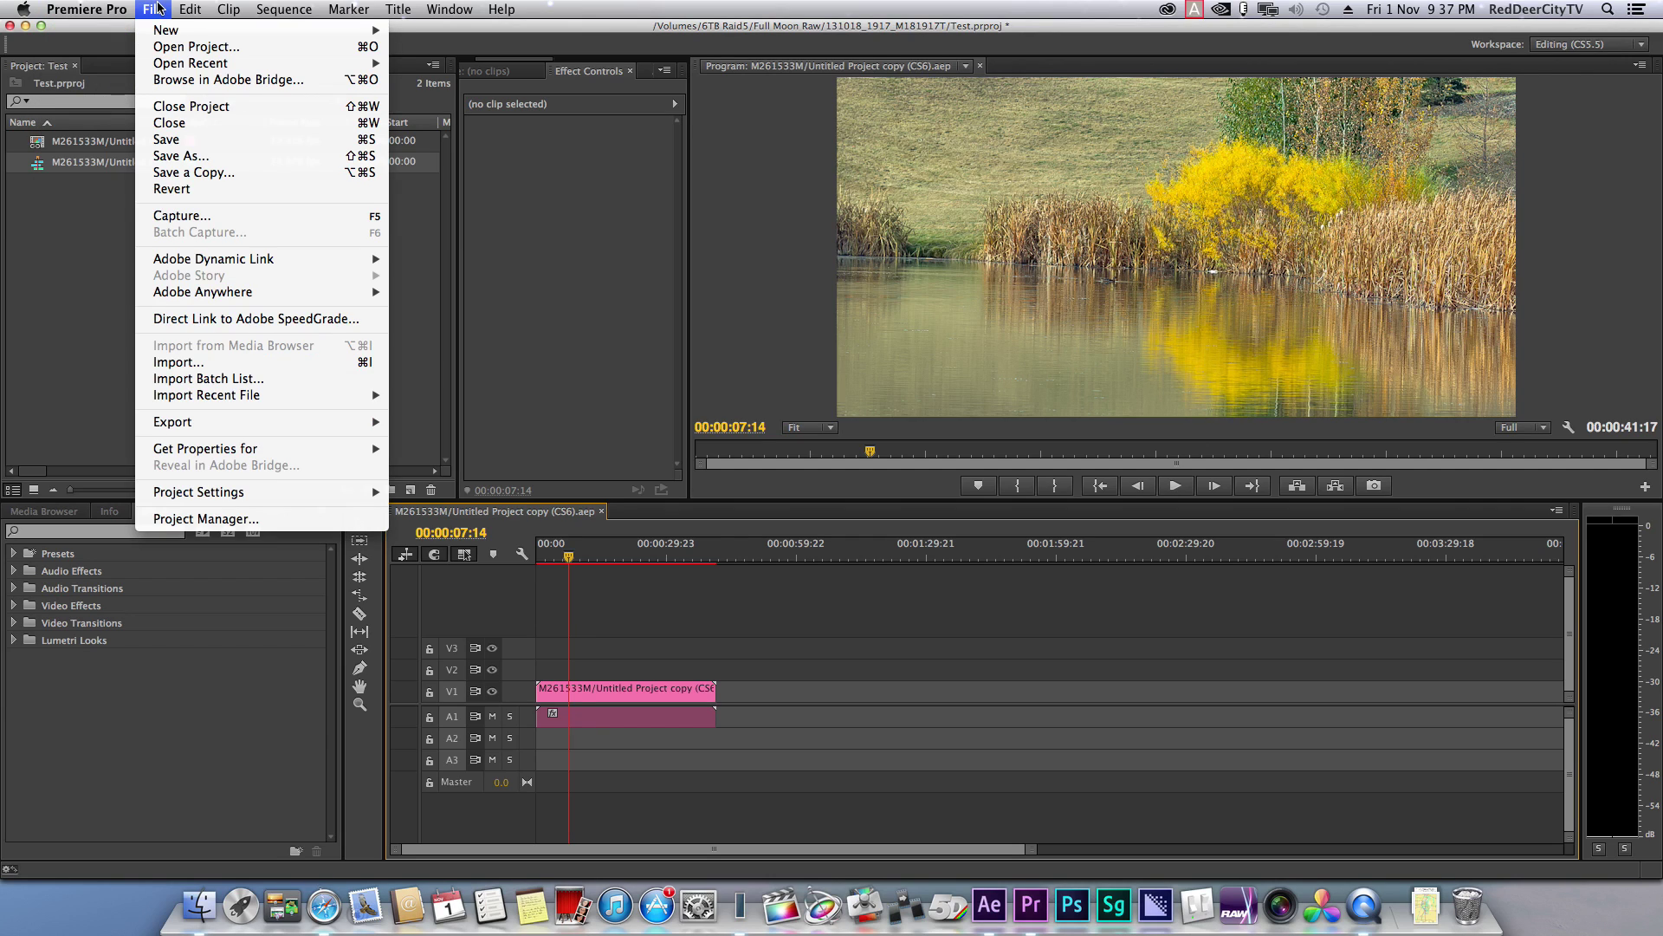
{"action": "left_click", "coordinate": [233, 364]}
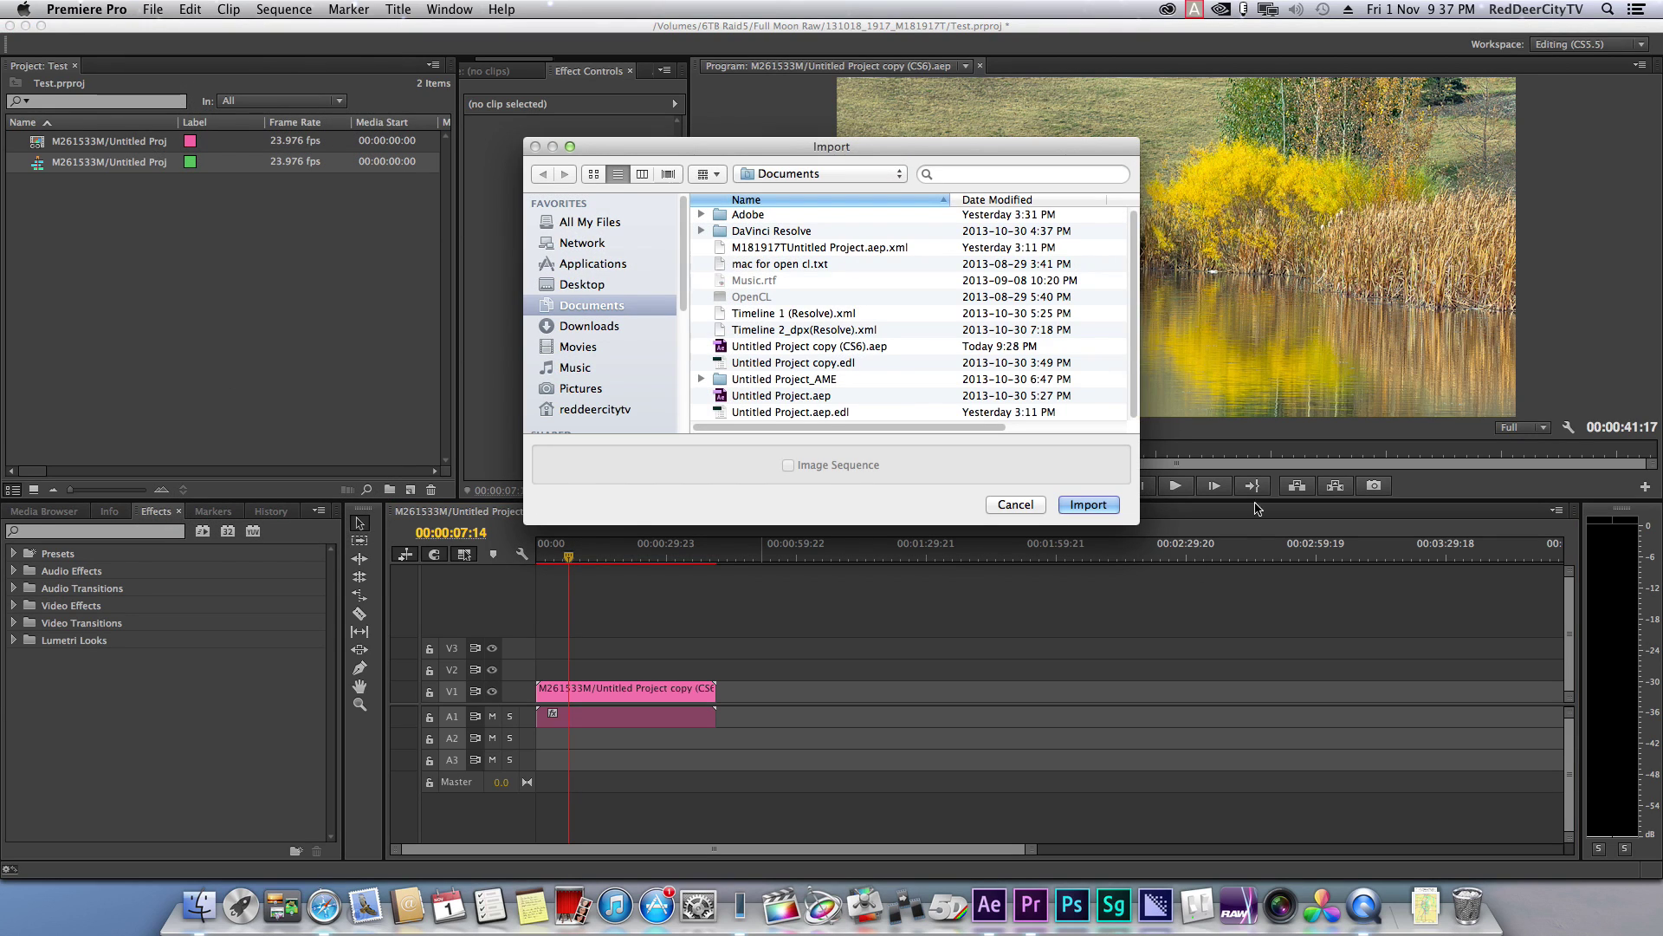
{"action": "left_click", "coordinate": [856, 349]}
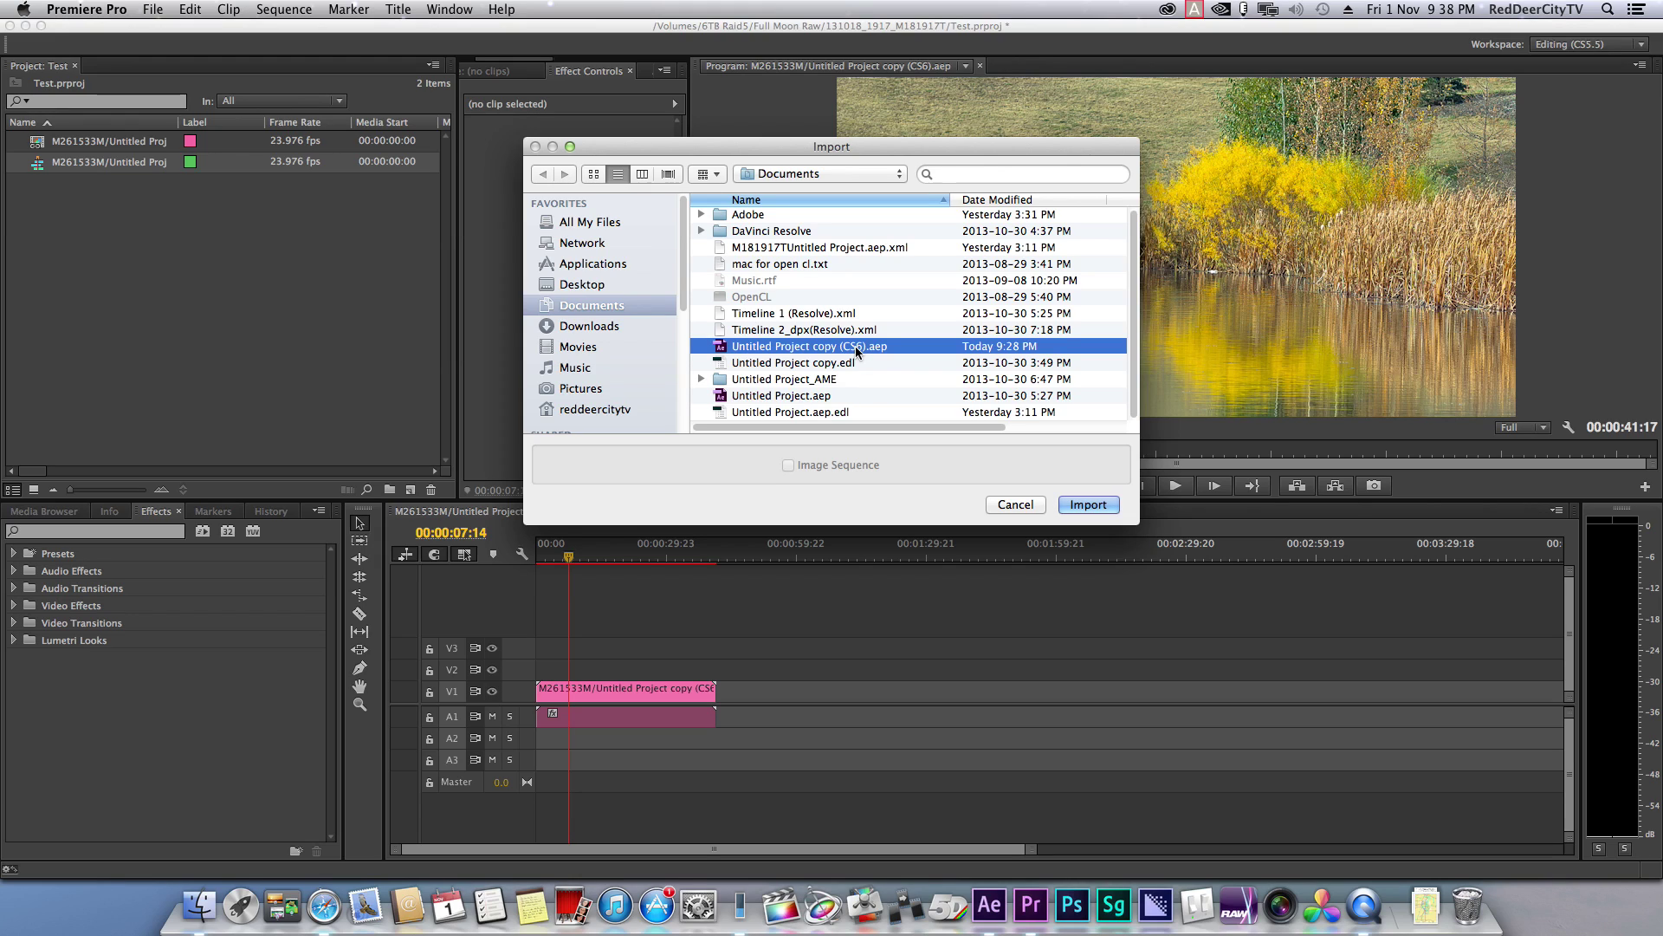
{"action": "left_click", "coordinate": [1015, 505]}
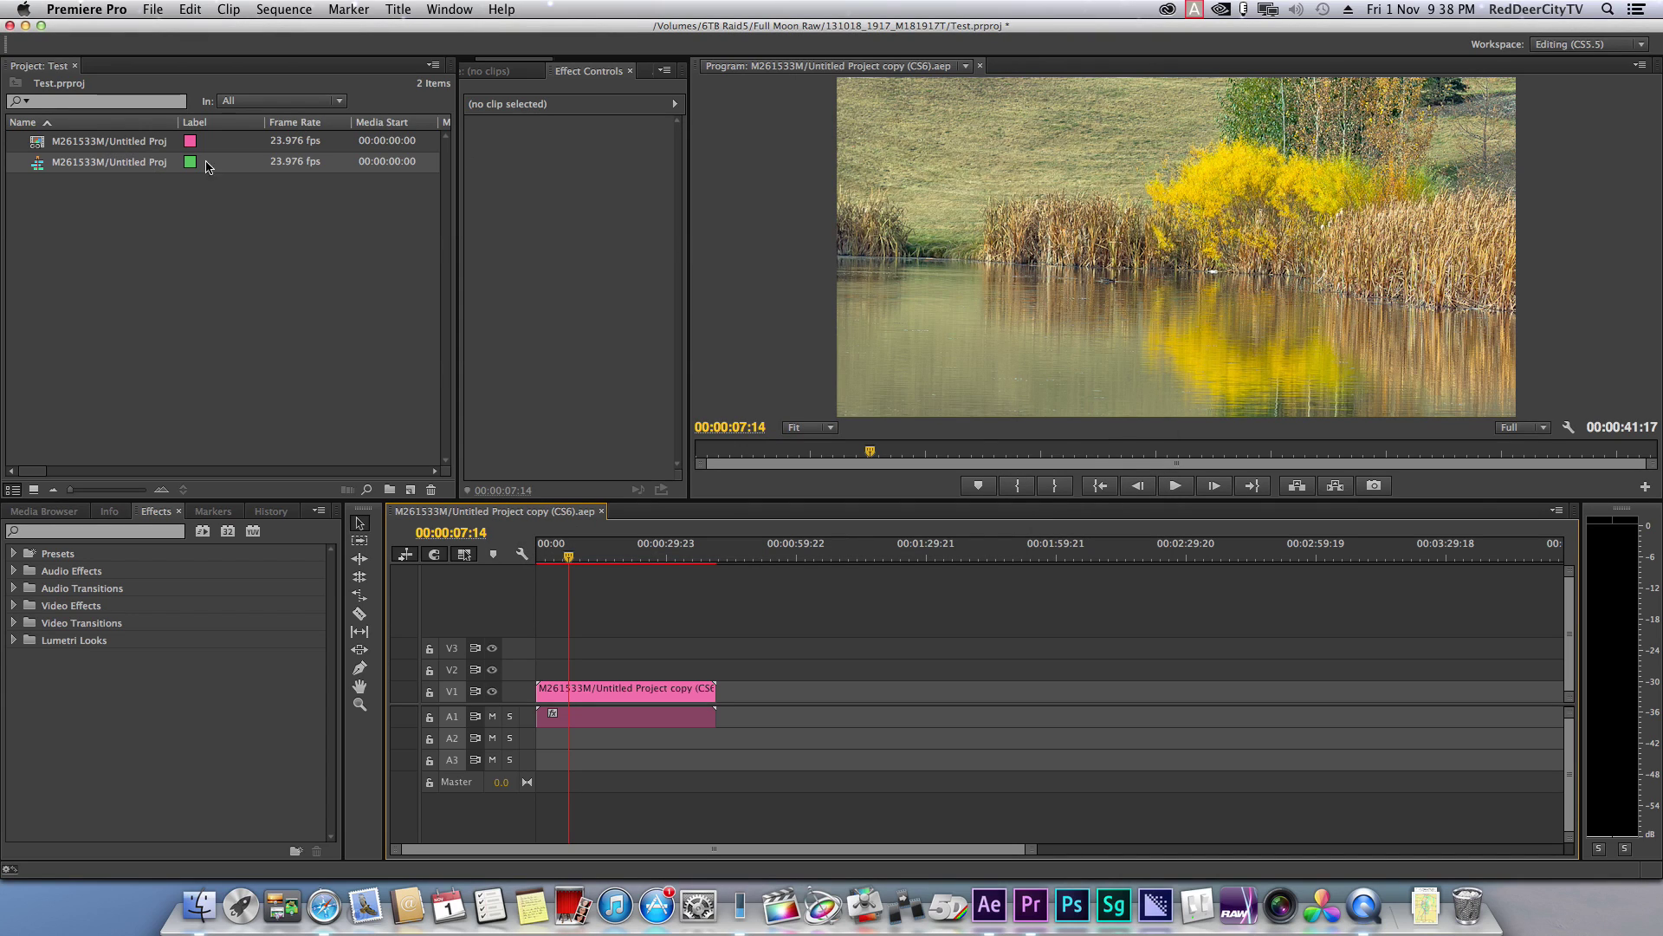
Reveal the Media End and Media Duration columns, then scrub to about 18 seconds with the V1 comp clip selected.
{"action": "left_click_drag", "start_coordinate": [457, 273], "coordinate": [610, 289]}
{"action": "left_click", "coordinate": [377, 283]}
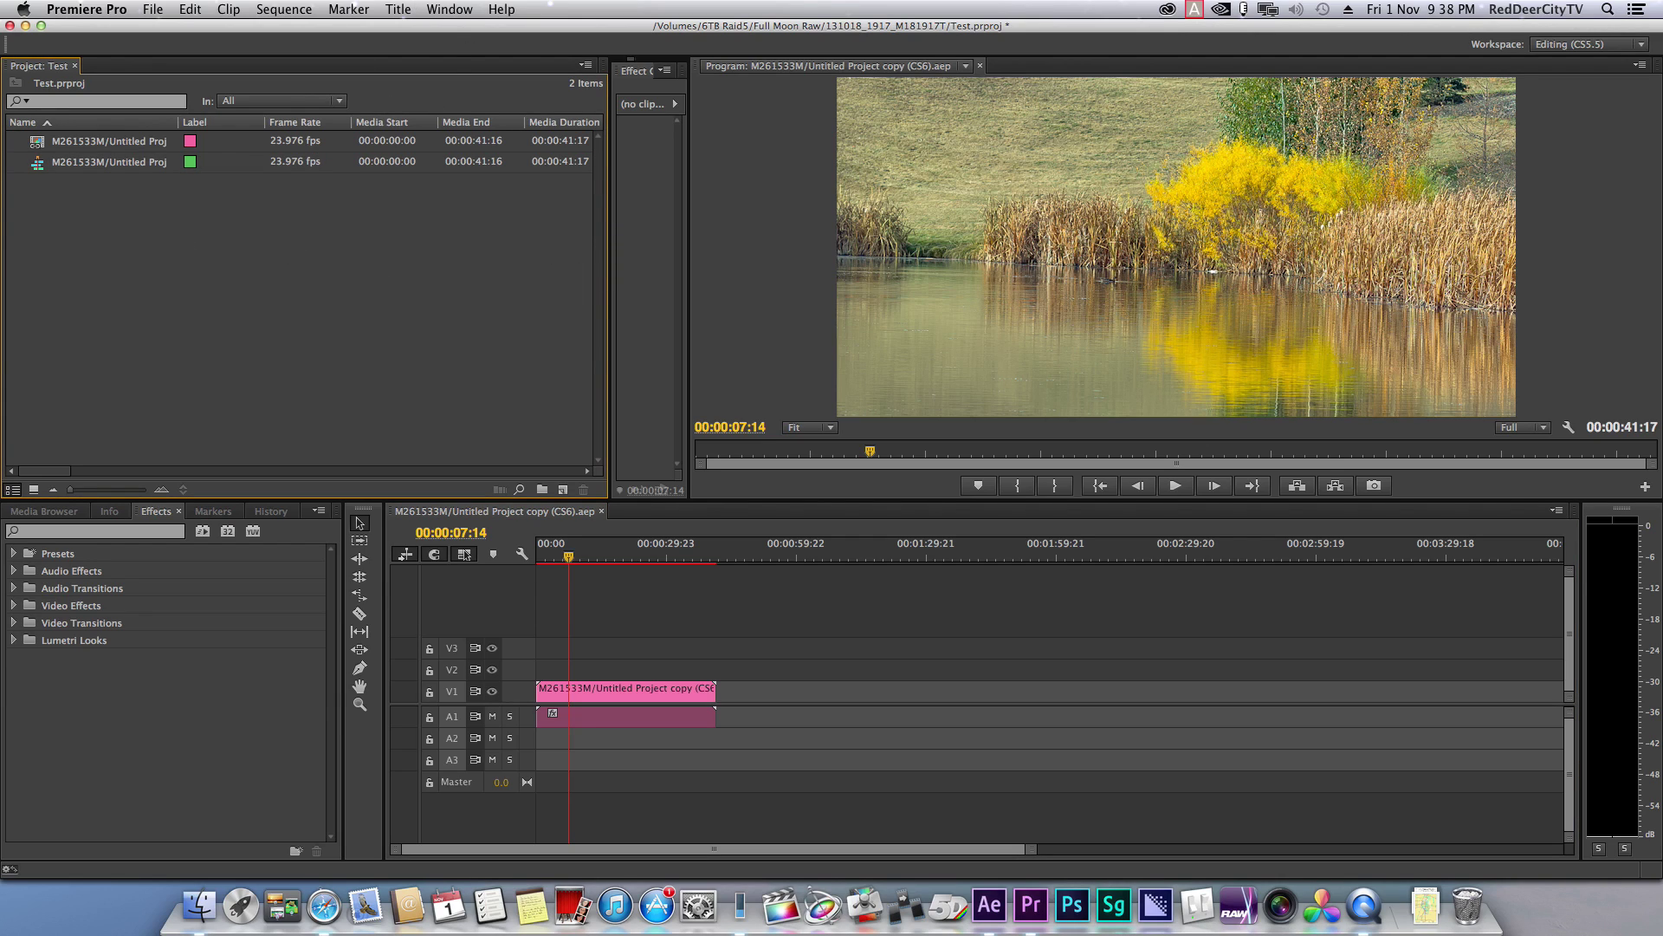
{"action": "mouse_move", "coordinate": [569, 559]}
{"action": "left_mouse_down"}
{"action": "mouse_move", "coordinate": [661, 568]}
{"action": "mouse_move", "coordinate": [592, 564]}
{"action": "left_mouse_up"}
{"action": "left_click", "coordinate": [625, 693]}
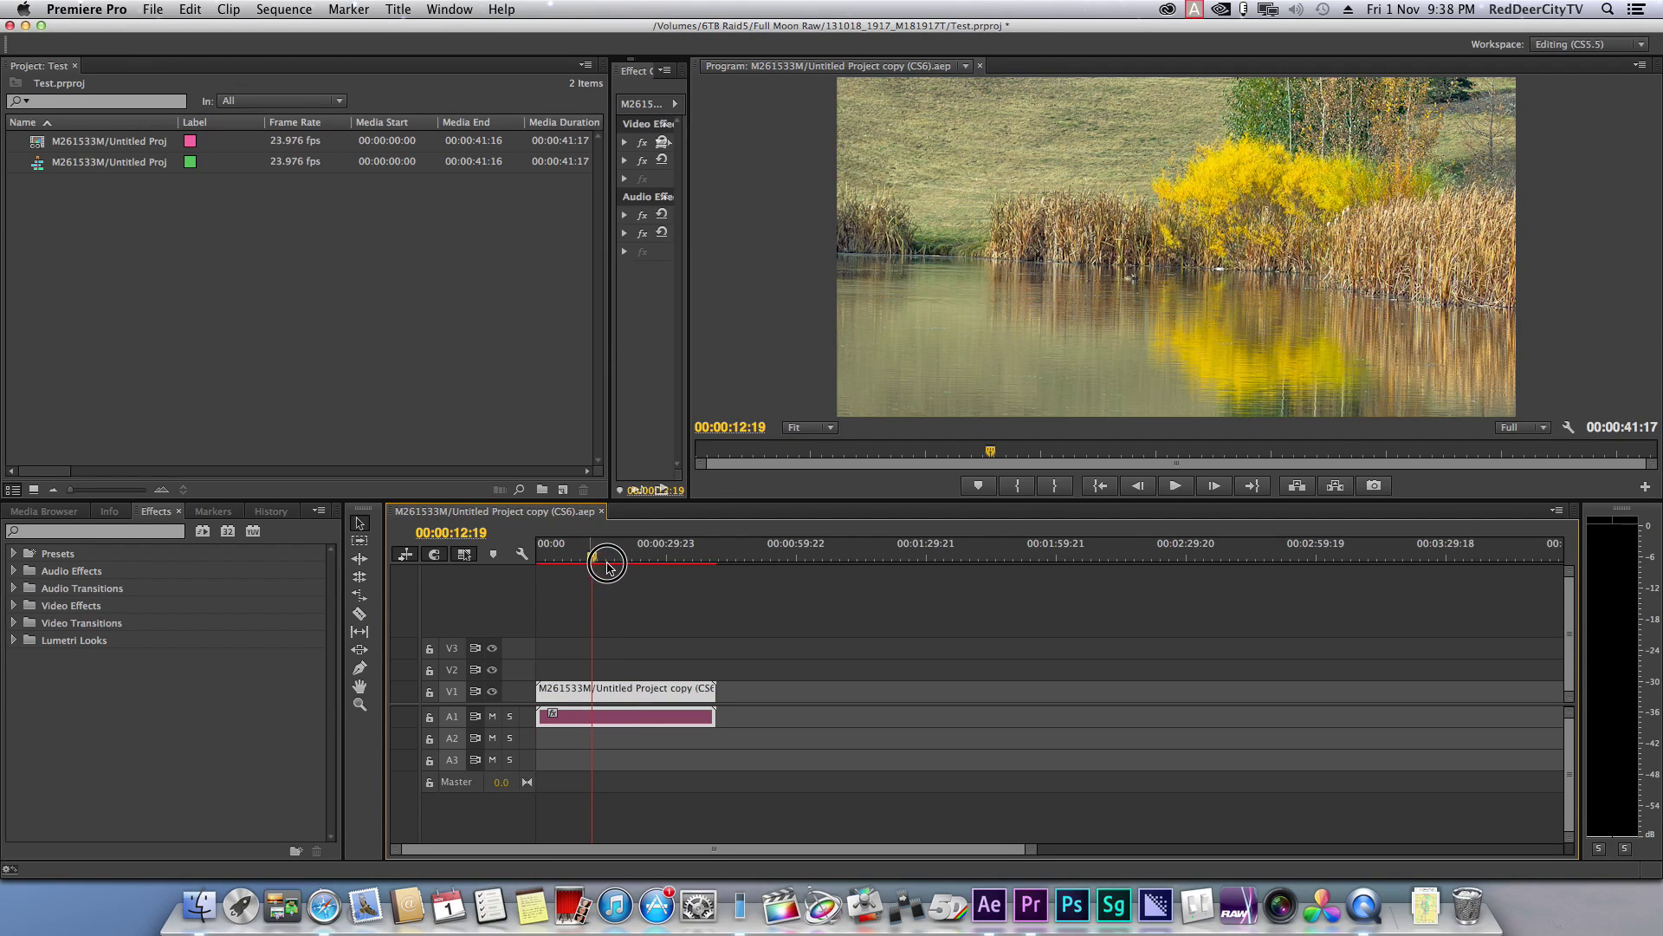
{"action": "left_click_drag", "start_coordinate": [592, 561], "coordinate": [620, 566]}
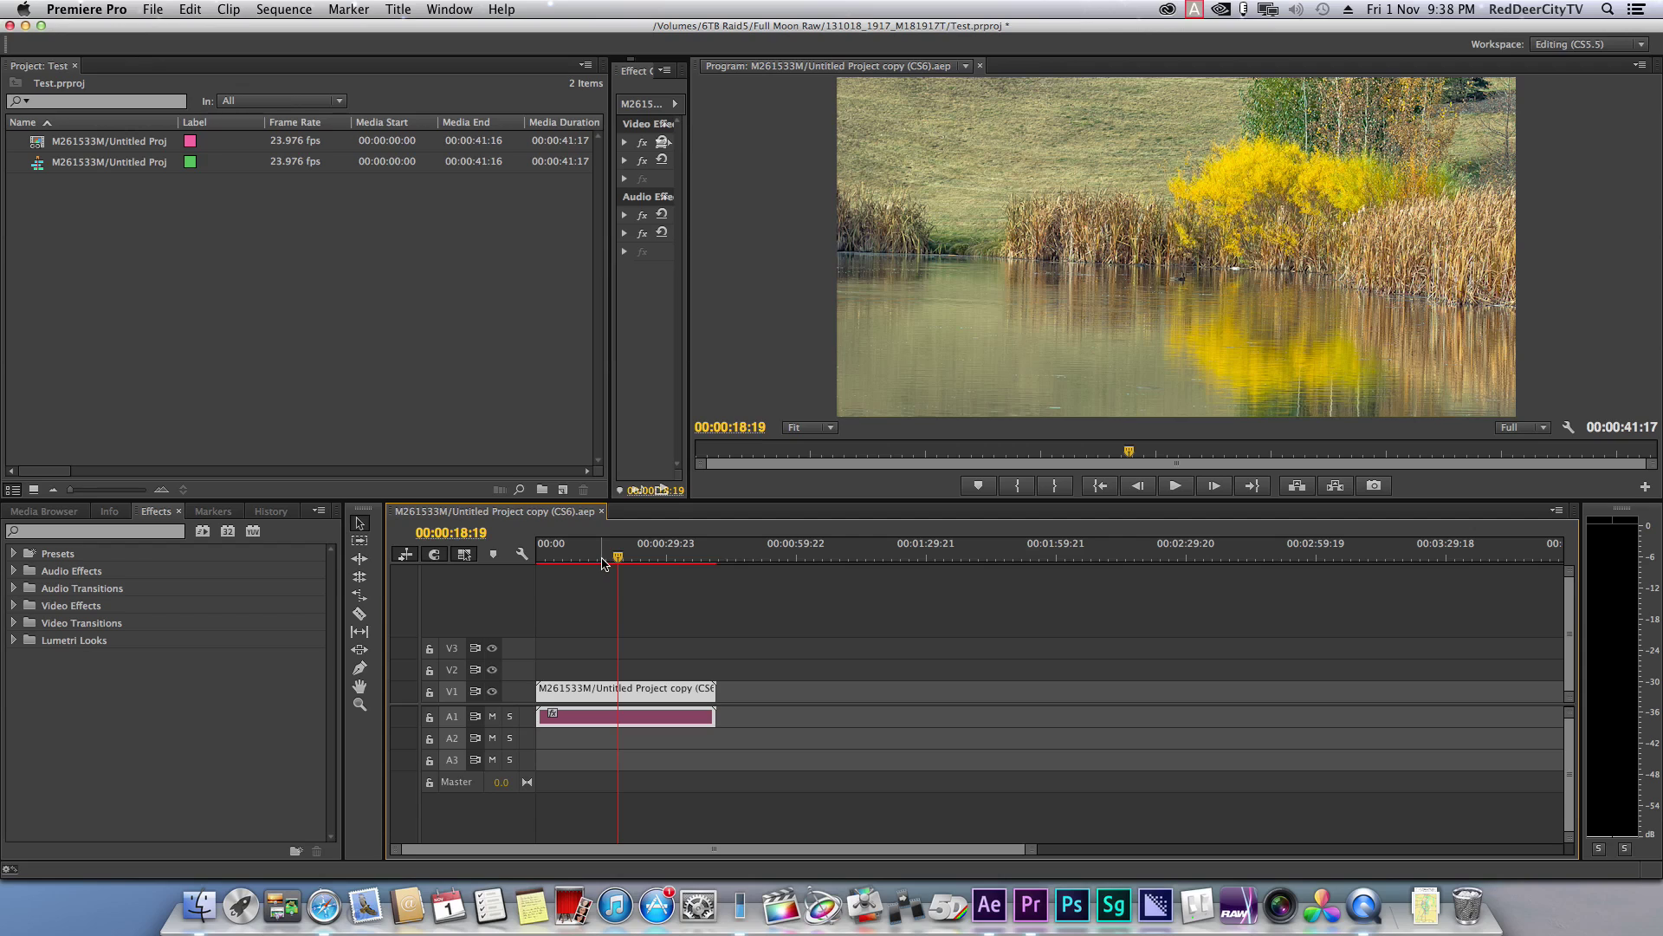
Import the M261507N cinema DNG sequence from the 6TB Raid5 drive into the project.
{"action": "right_click", "coordinate": [79, 268]}
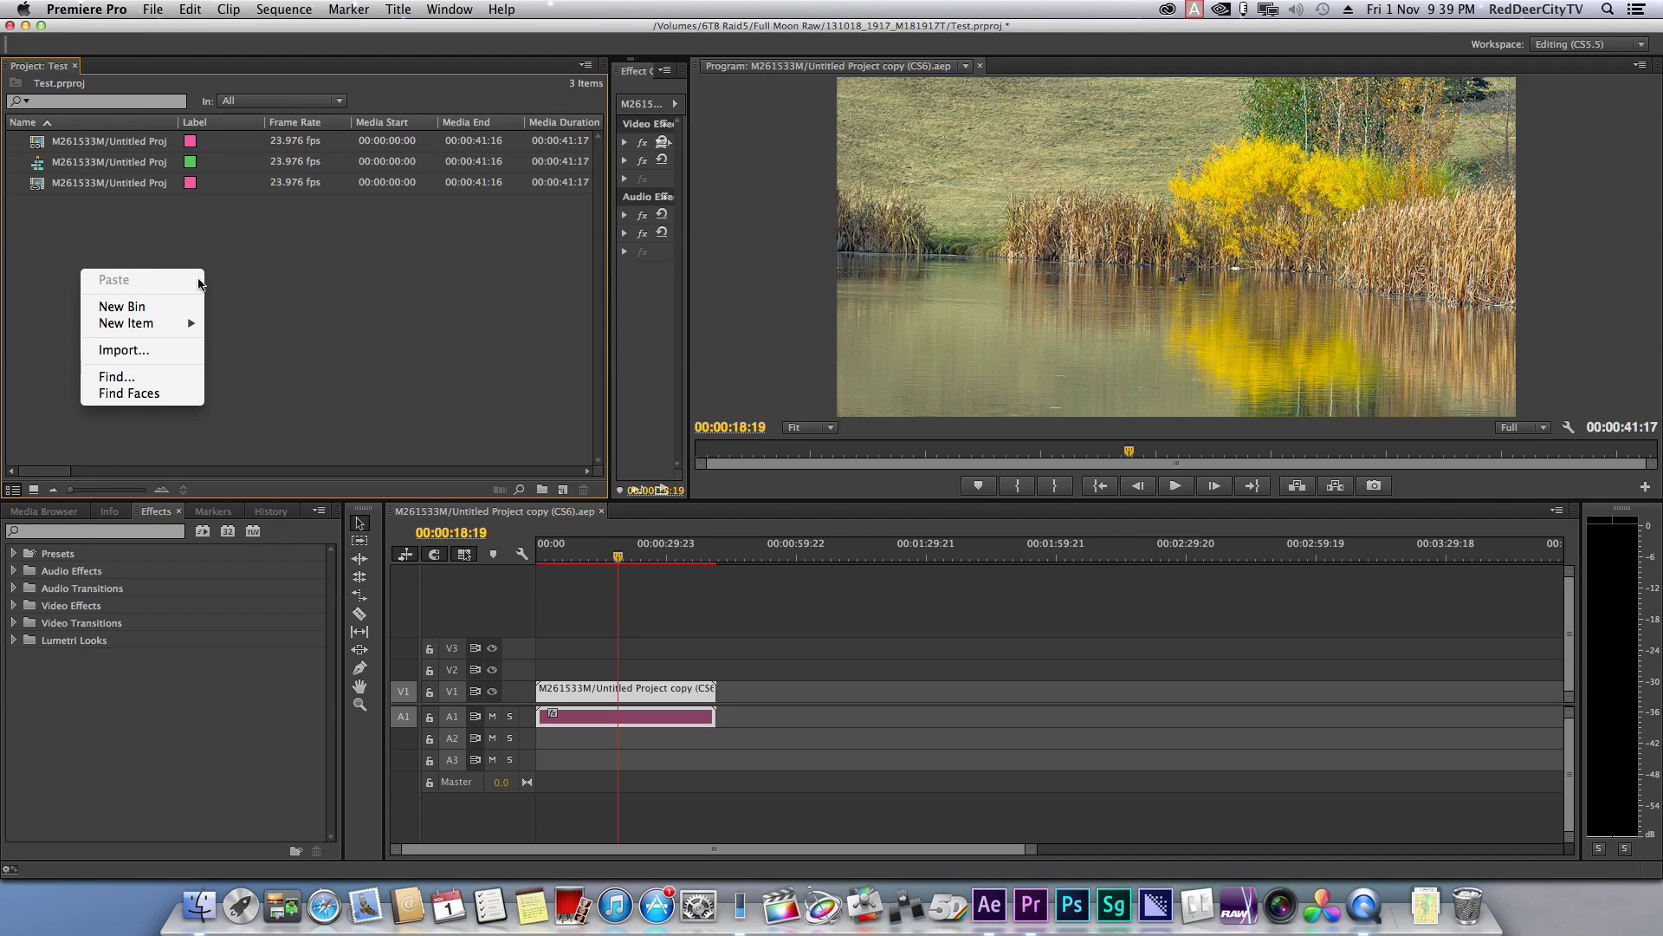
{"action": "left_click", "coordinate": [131, 353]}
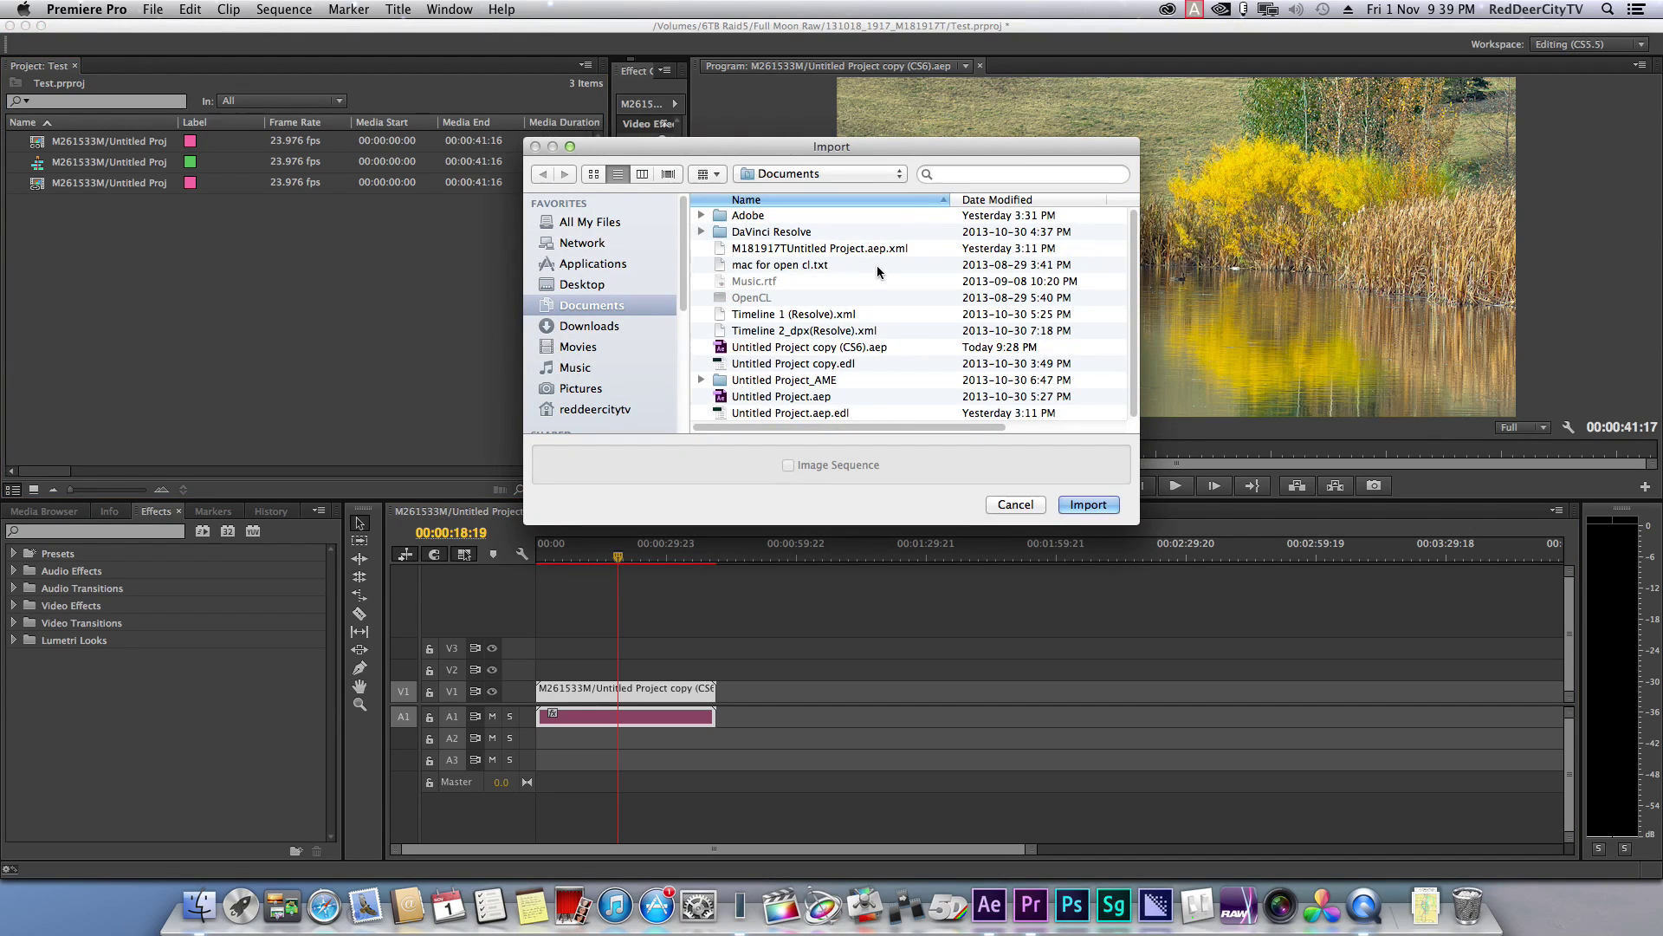
{"action": "left_click_drag", "start_coordinate": [685, 266], "coordinate": [684, 386]}
{"action": "left_click", "coordinate": [572, 338]}
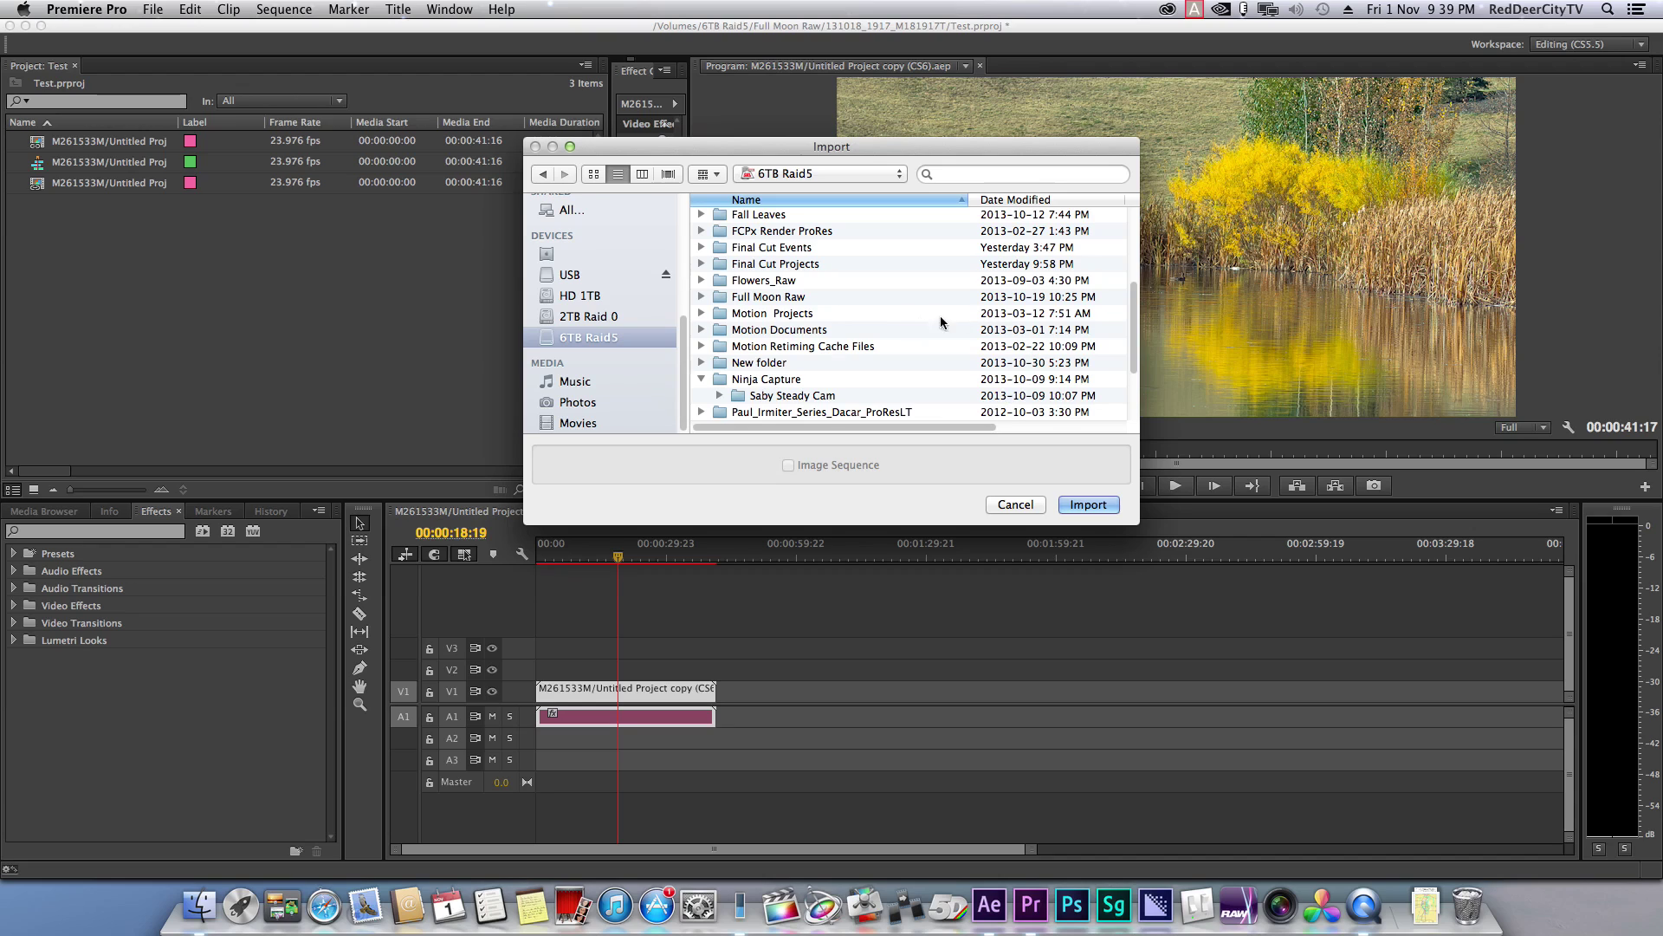
{"action": "scroll", "coordinate": [1126, 308], "scroll_direction": "down", "scroll_amount": 3}
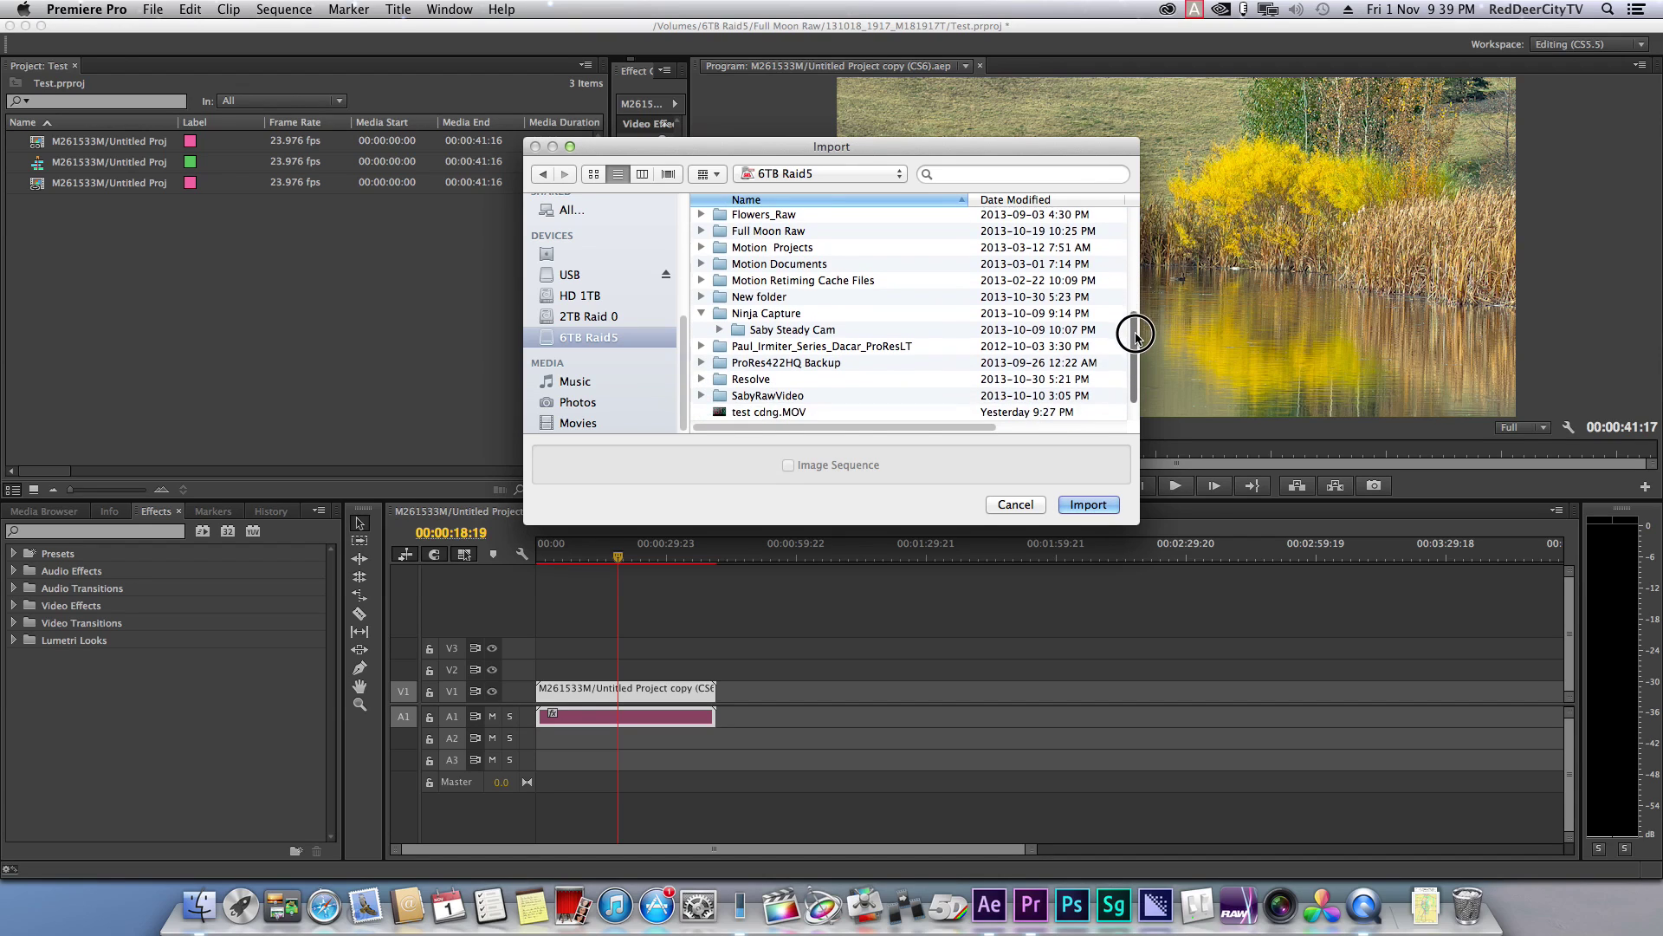
{"action": "left_click", "coordinate": [1089, 505]}
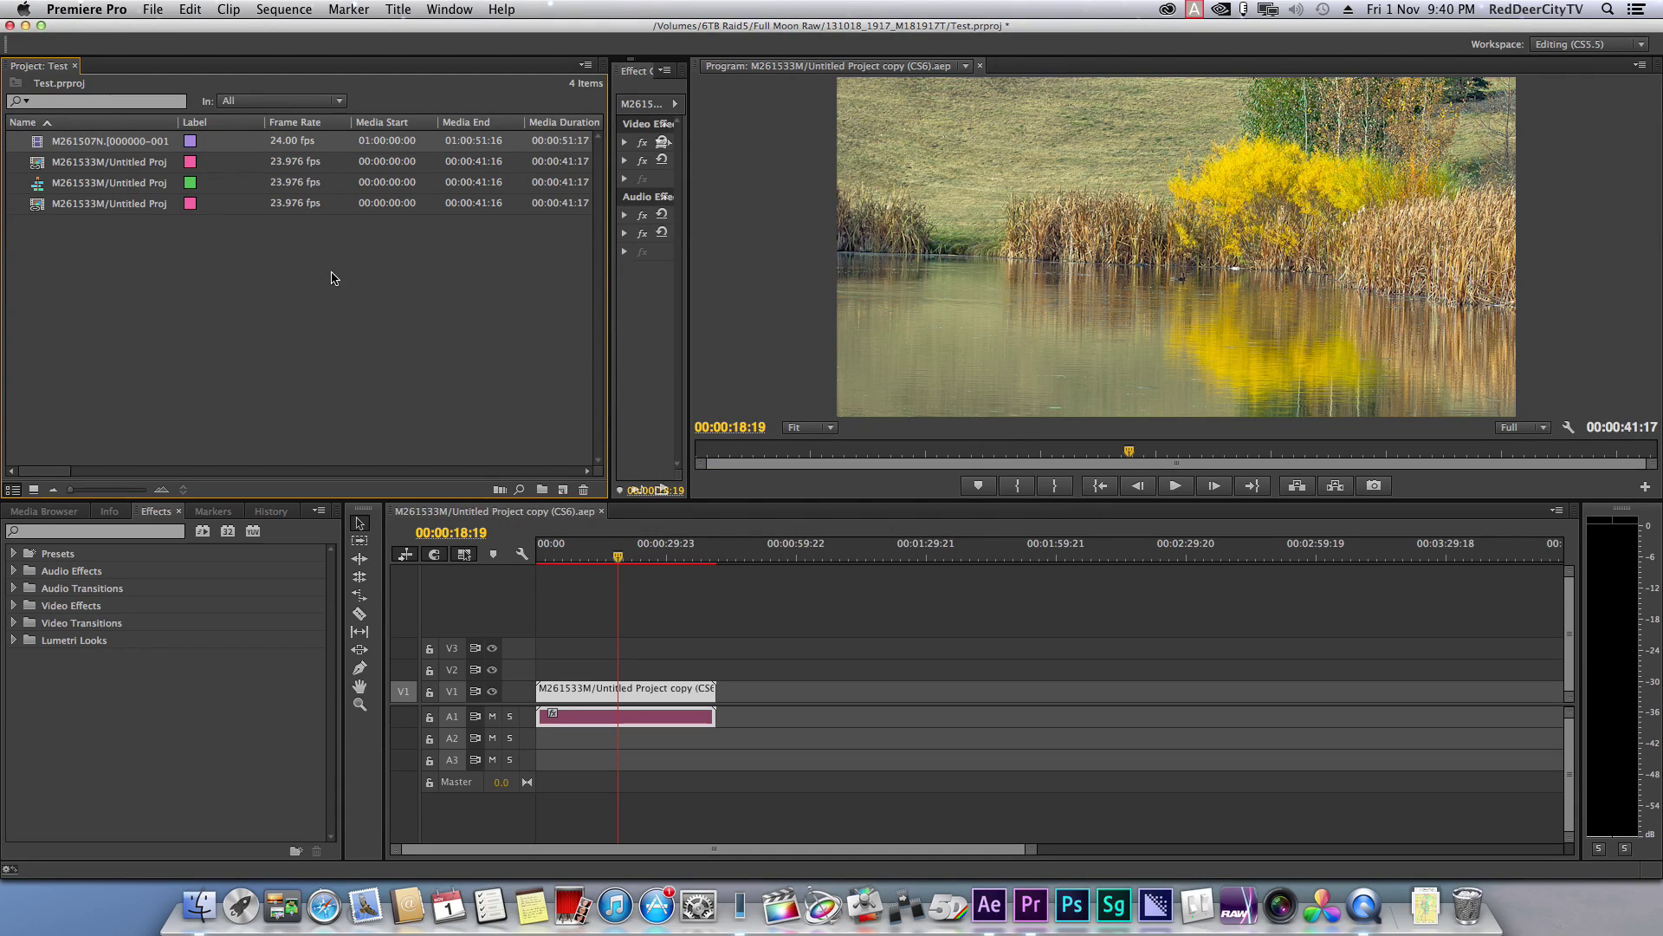
Select the new DNG clip and widen the Name column to read full clip names.
{"action": "left_click", "coordinate": [37, 145]}
{"action": "key", "text": "Escape"}
{"action": "left_click_drag", "start_coordinate": [179, 122], "coordinate": [234, 127]}
{"action": "left_click", "coordinate": [350, 144]}
Interpret the DNG clip footage with an assumed frame rate of 23.976 fps.
{"action": "right_click", "coordinate": [350, 144]}
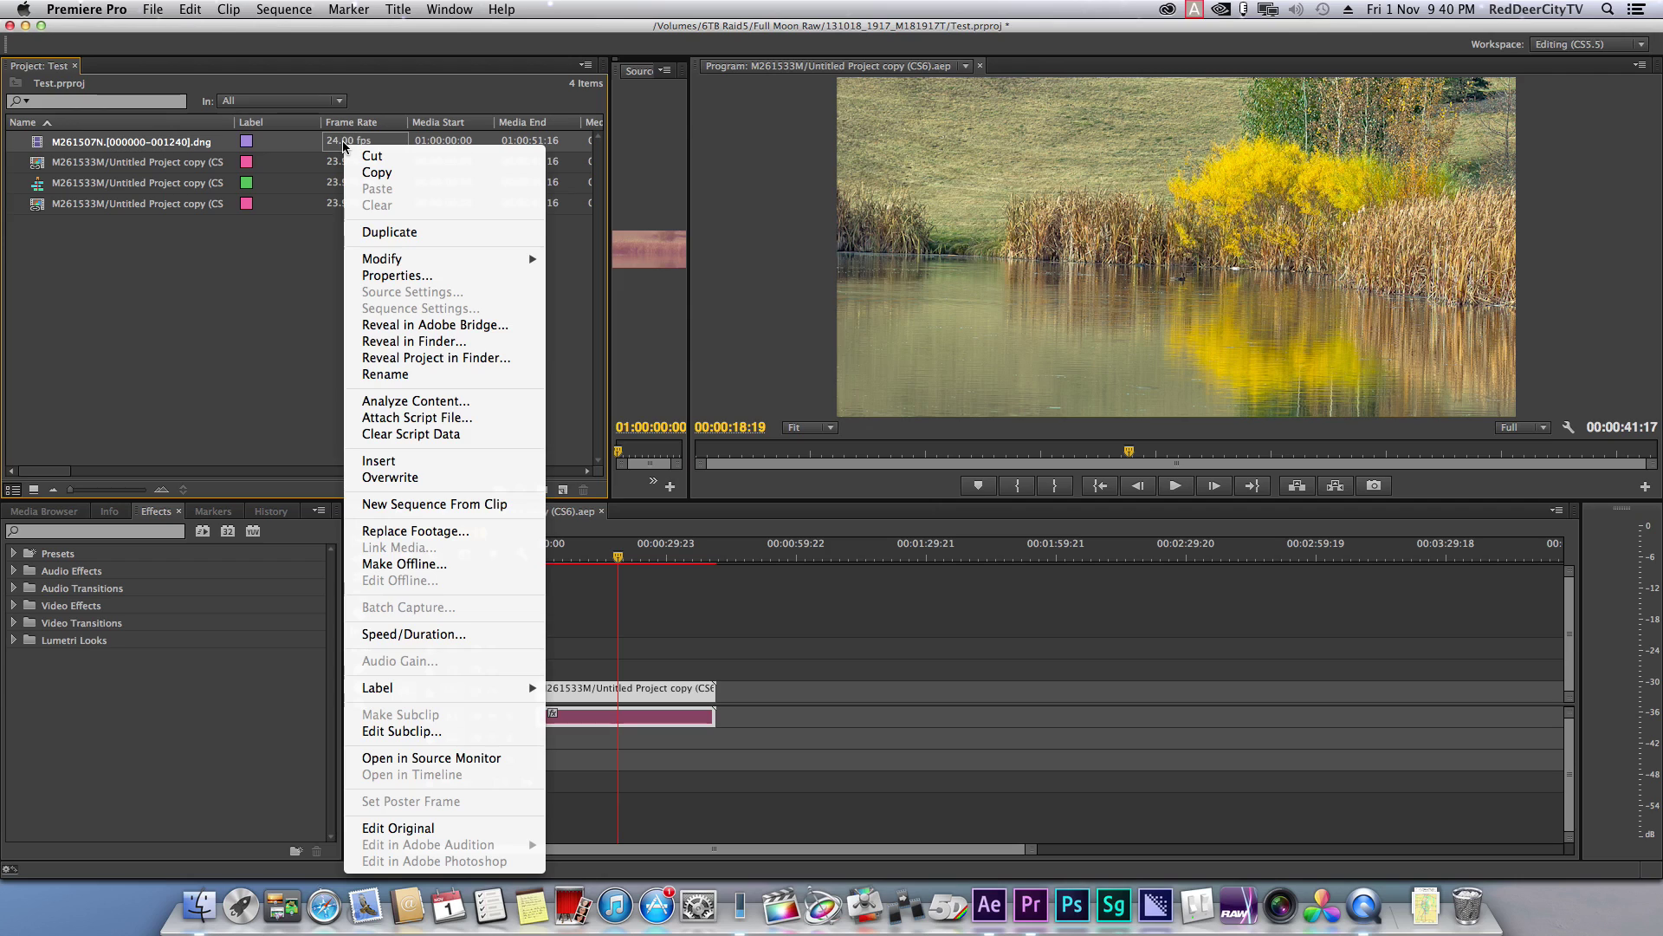
{"action": "mouse_move", "coordinate": [507, 260]}
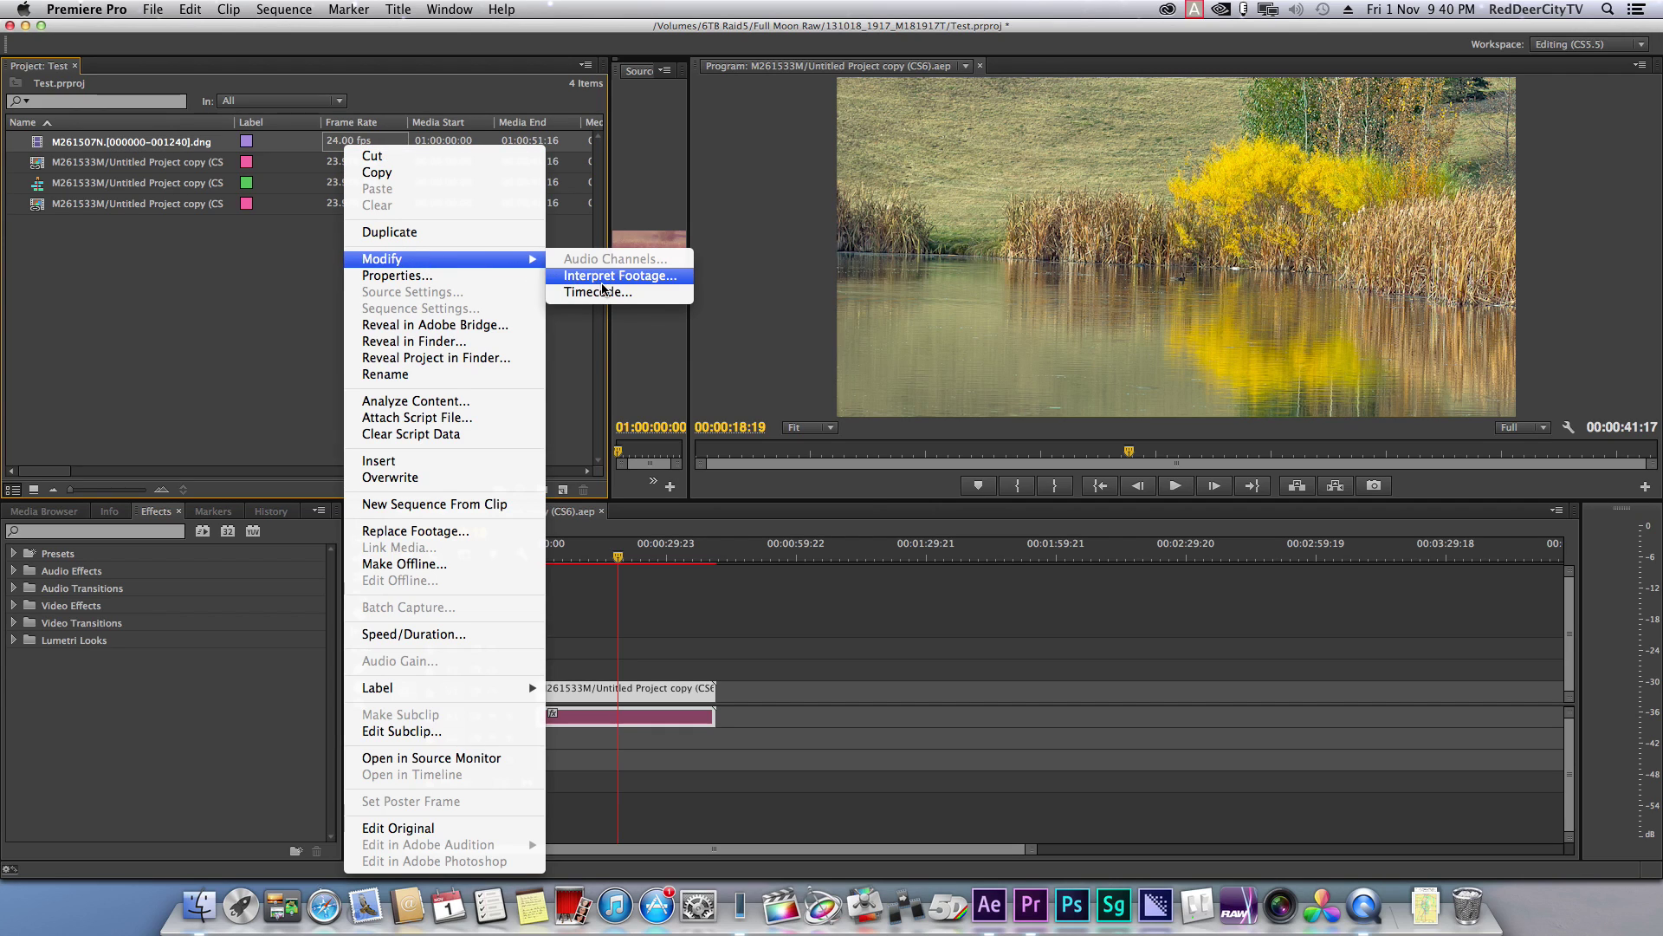
{"action": "left_click", "coordinate": [602, 277]}
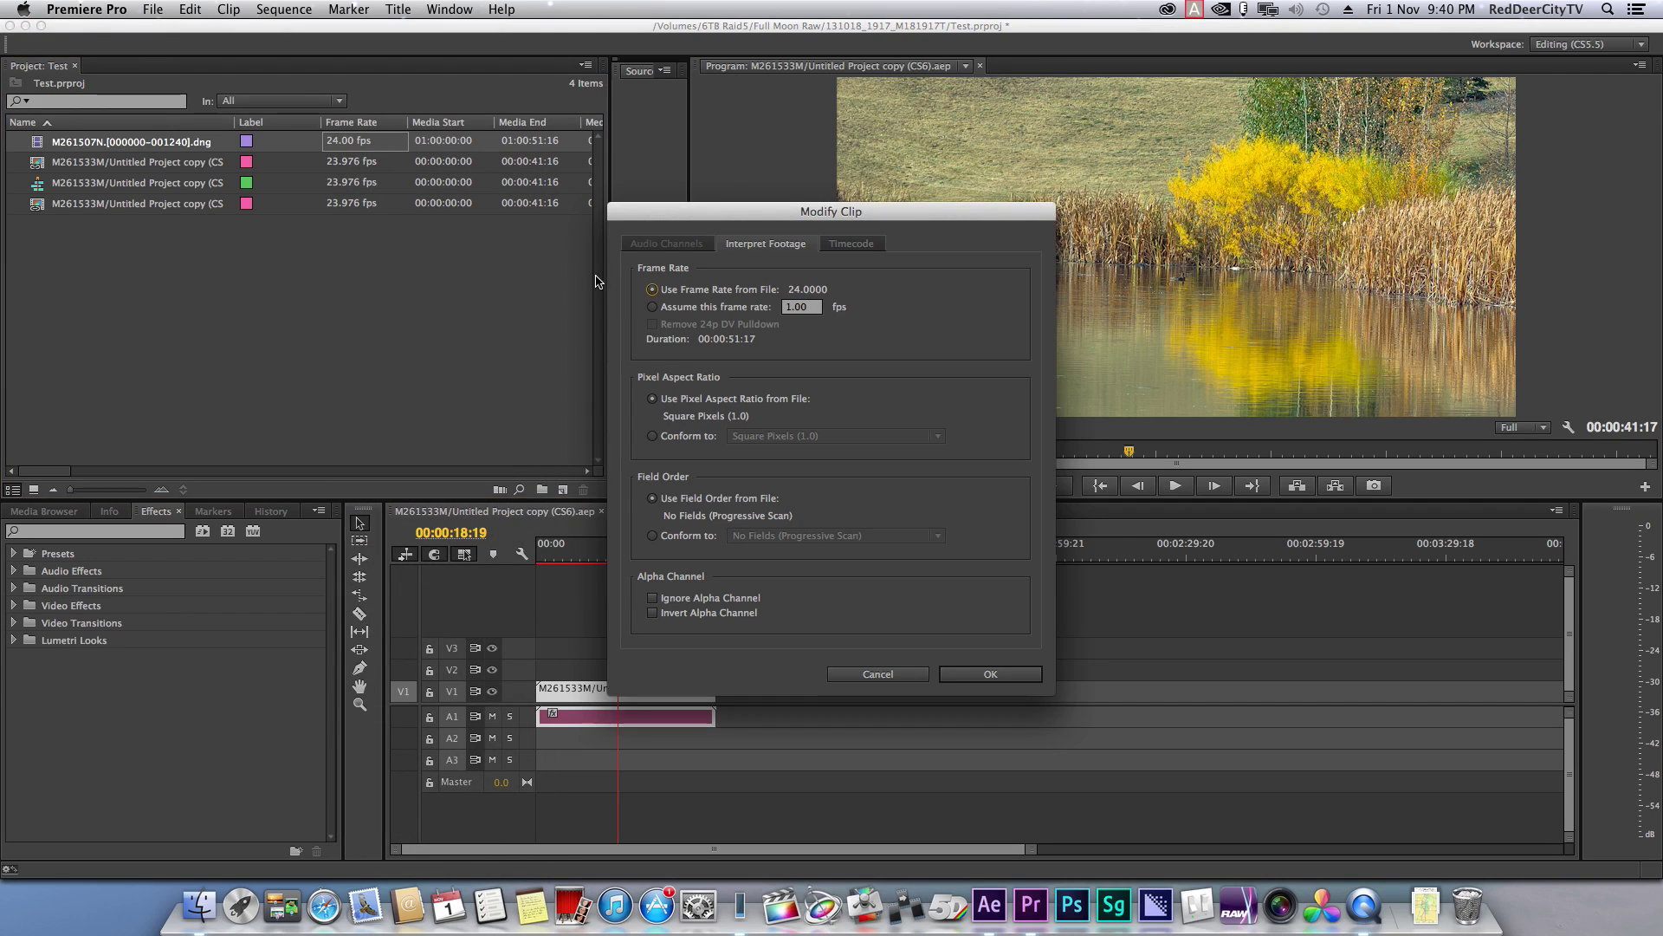
{"action": "left_click", "coordinate": [653, 307]}
{"action": "left_click", "coordinate": [769, 307]}
{"action": "type", "text": "23.976"}
{"action": "left_click", "coordinate": [986, 676]}
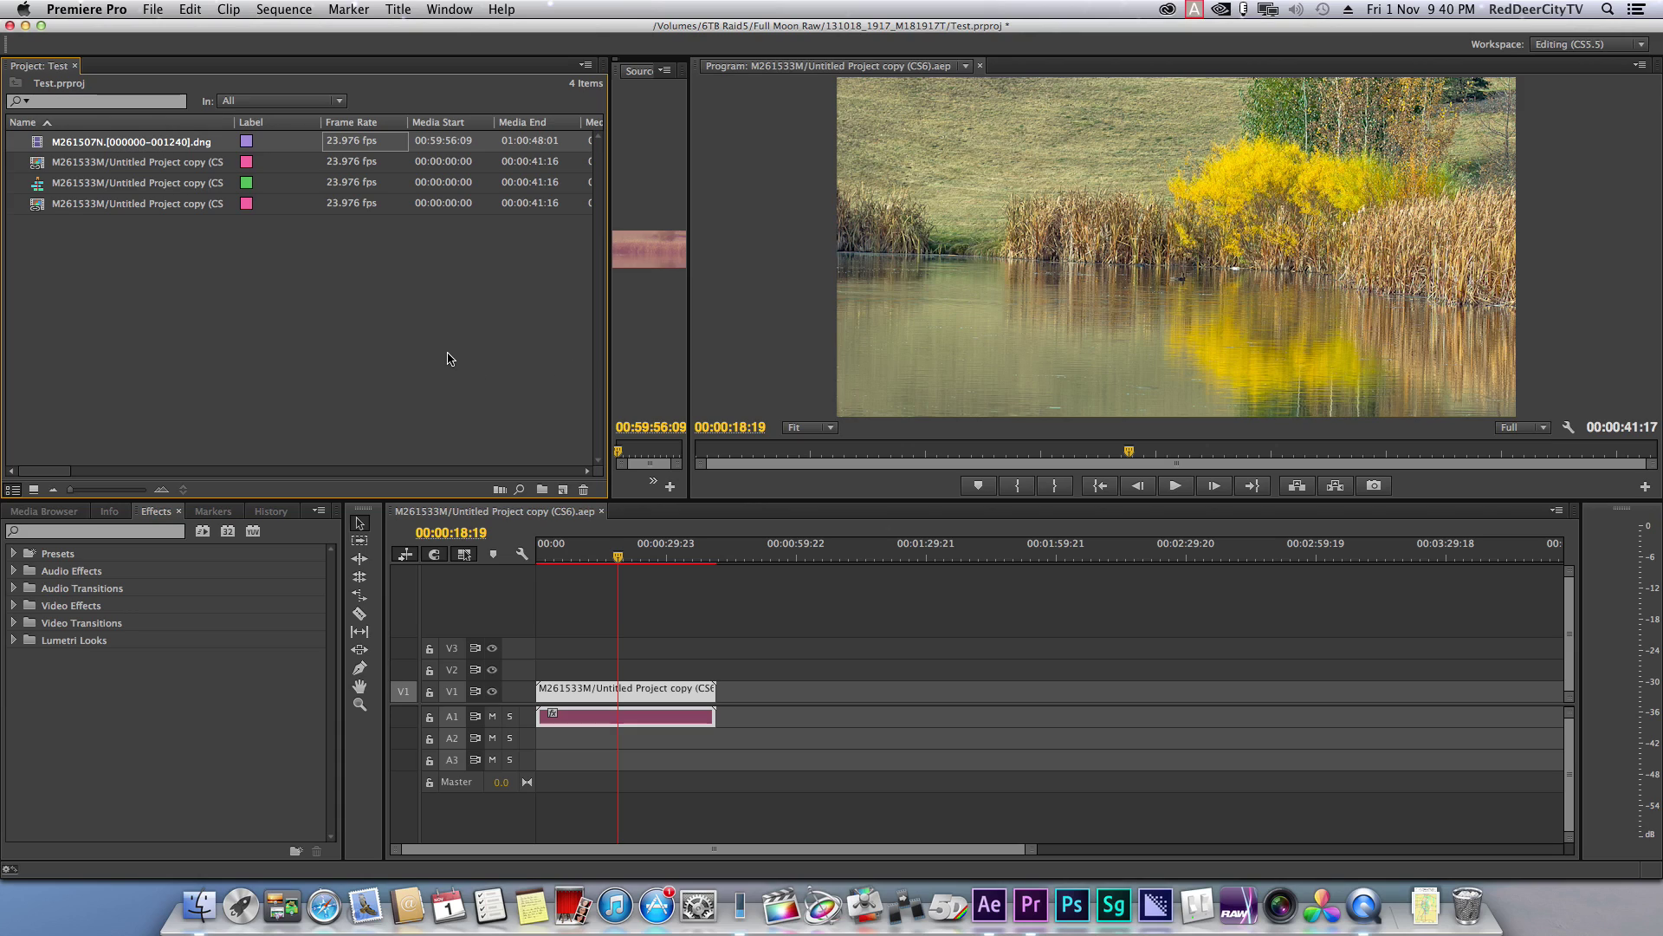
Place the DNG clip on V1 after the M261533M comp, then scrub and select each clip to compare colour.
{"action": "left_click", "coordinate": [62, 146]}
{"action": "left_click_drag", "start_coordinate": [37, 149], "coordinate": [723, 702]}
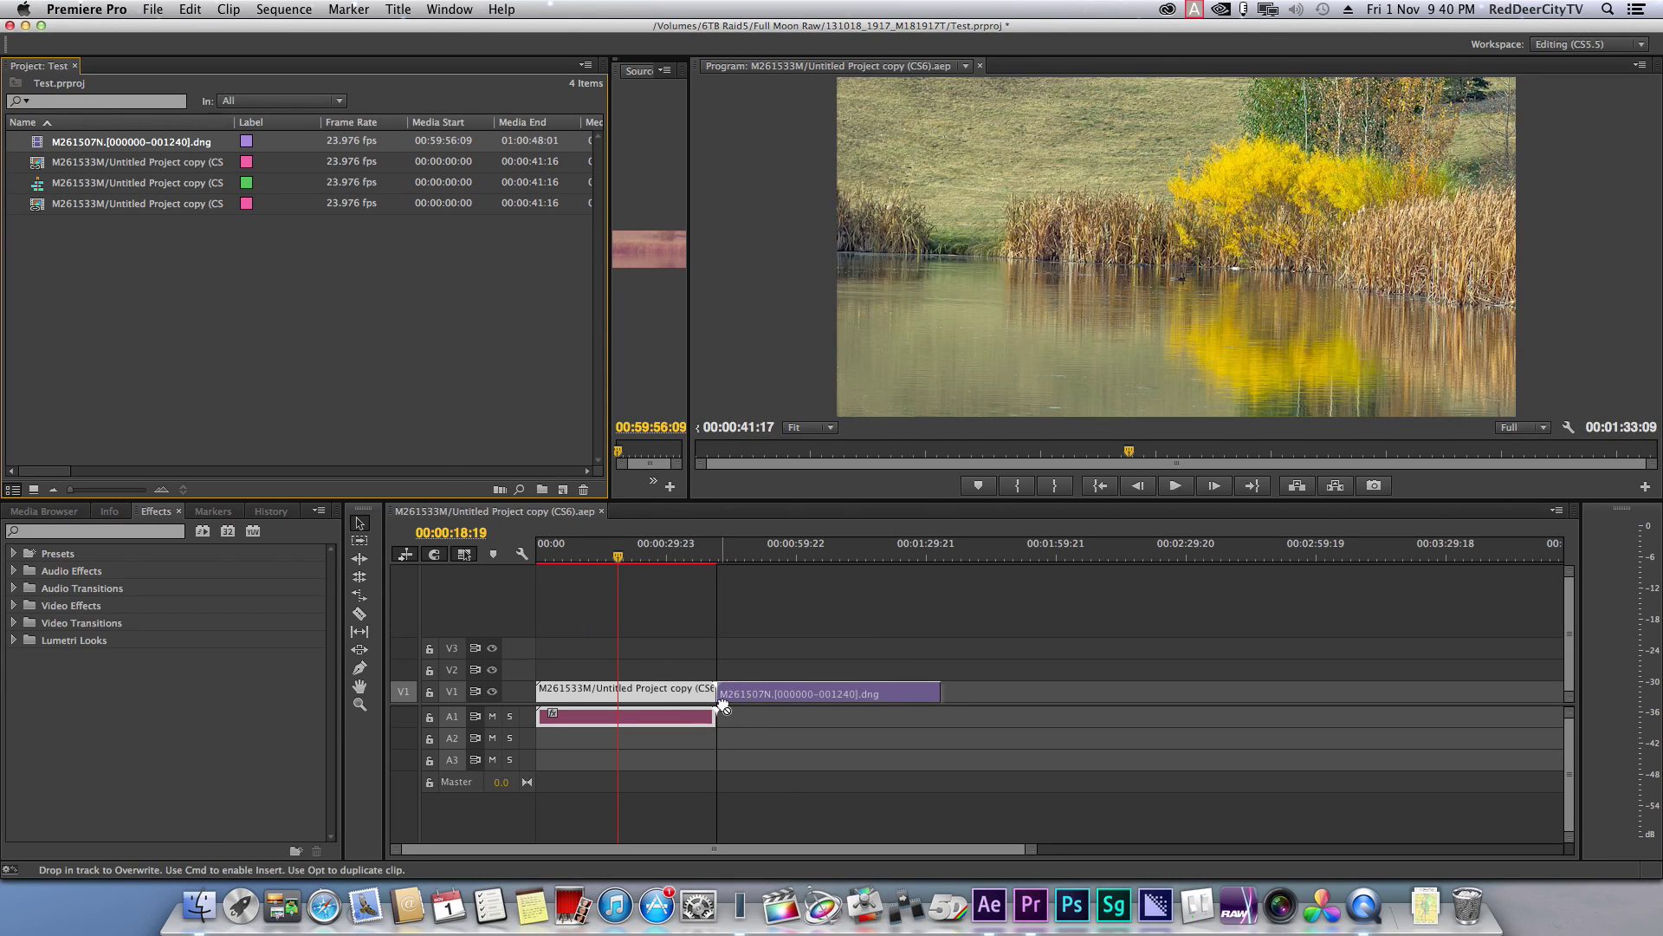
{"action": "left_click", "coordinate": [805, 558]}
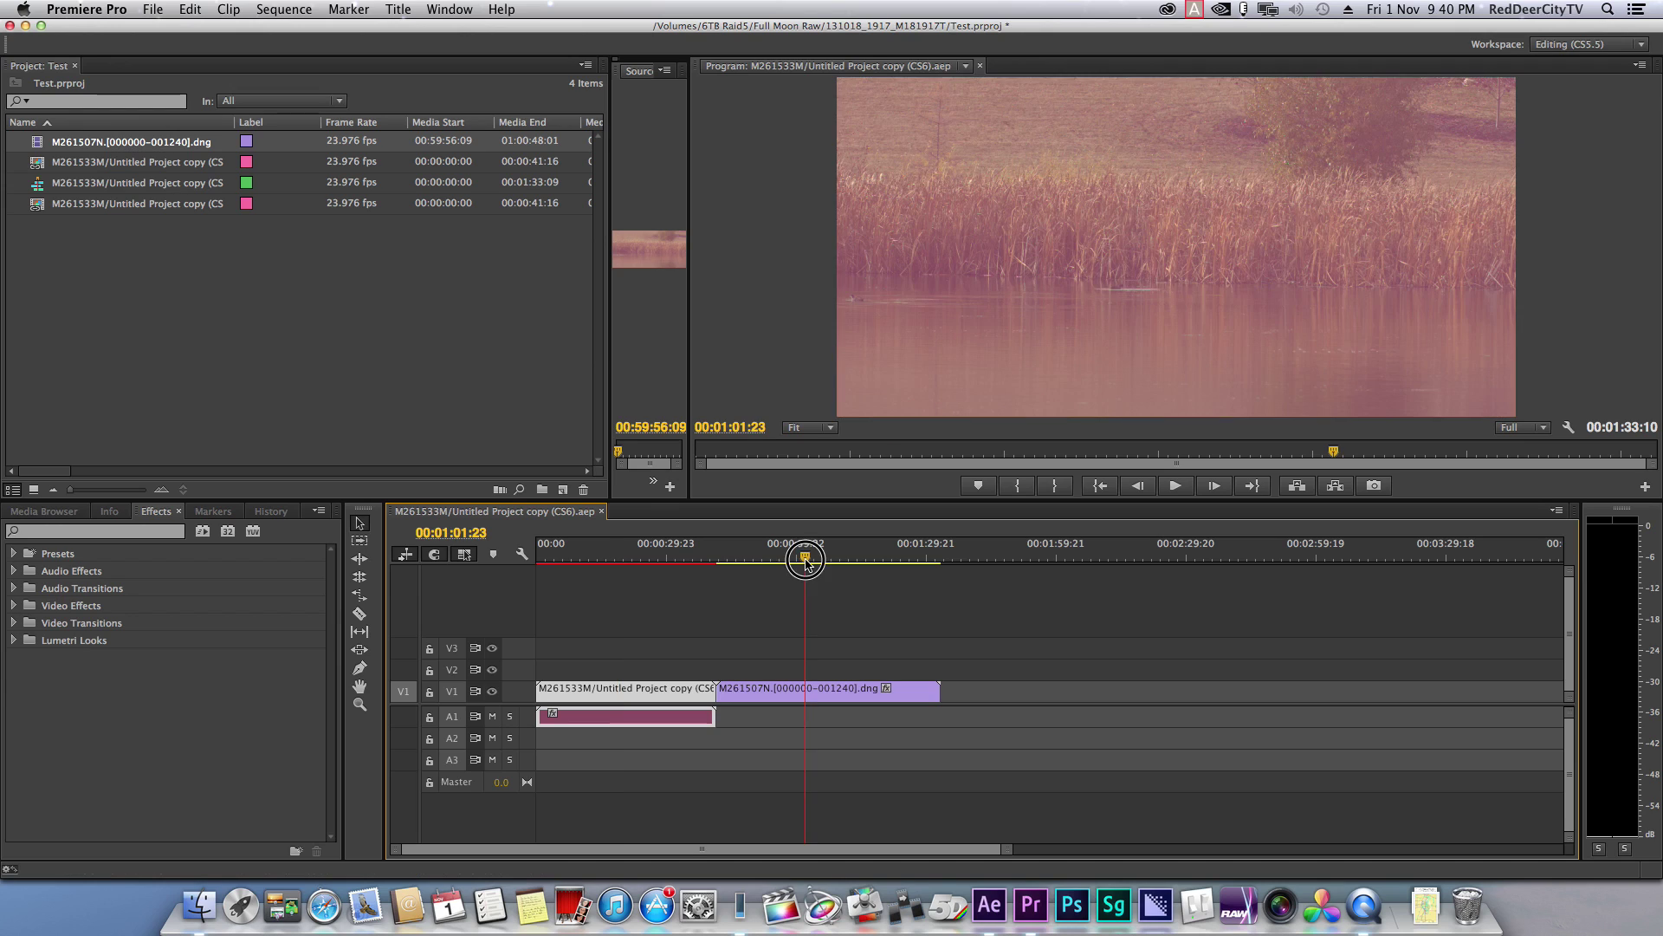
{"action": "left_click_drag", "start_coordinate": [807, 561], "coordinate": [664, 563]}
{"action": "left_click", "coordinate": [805, 693]}
{"action": "left_click", "coordinate": [667, 697]}
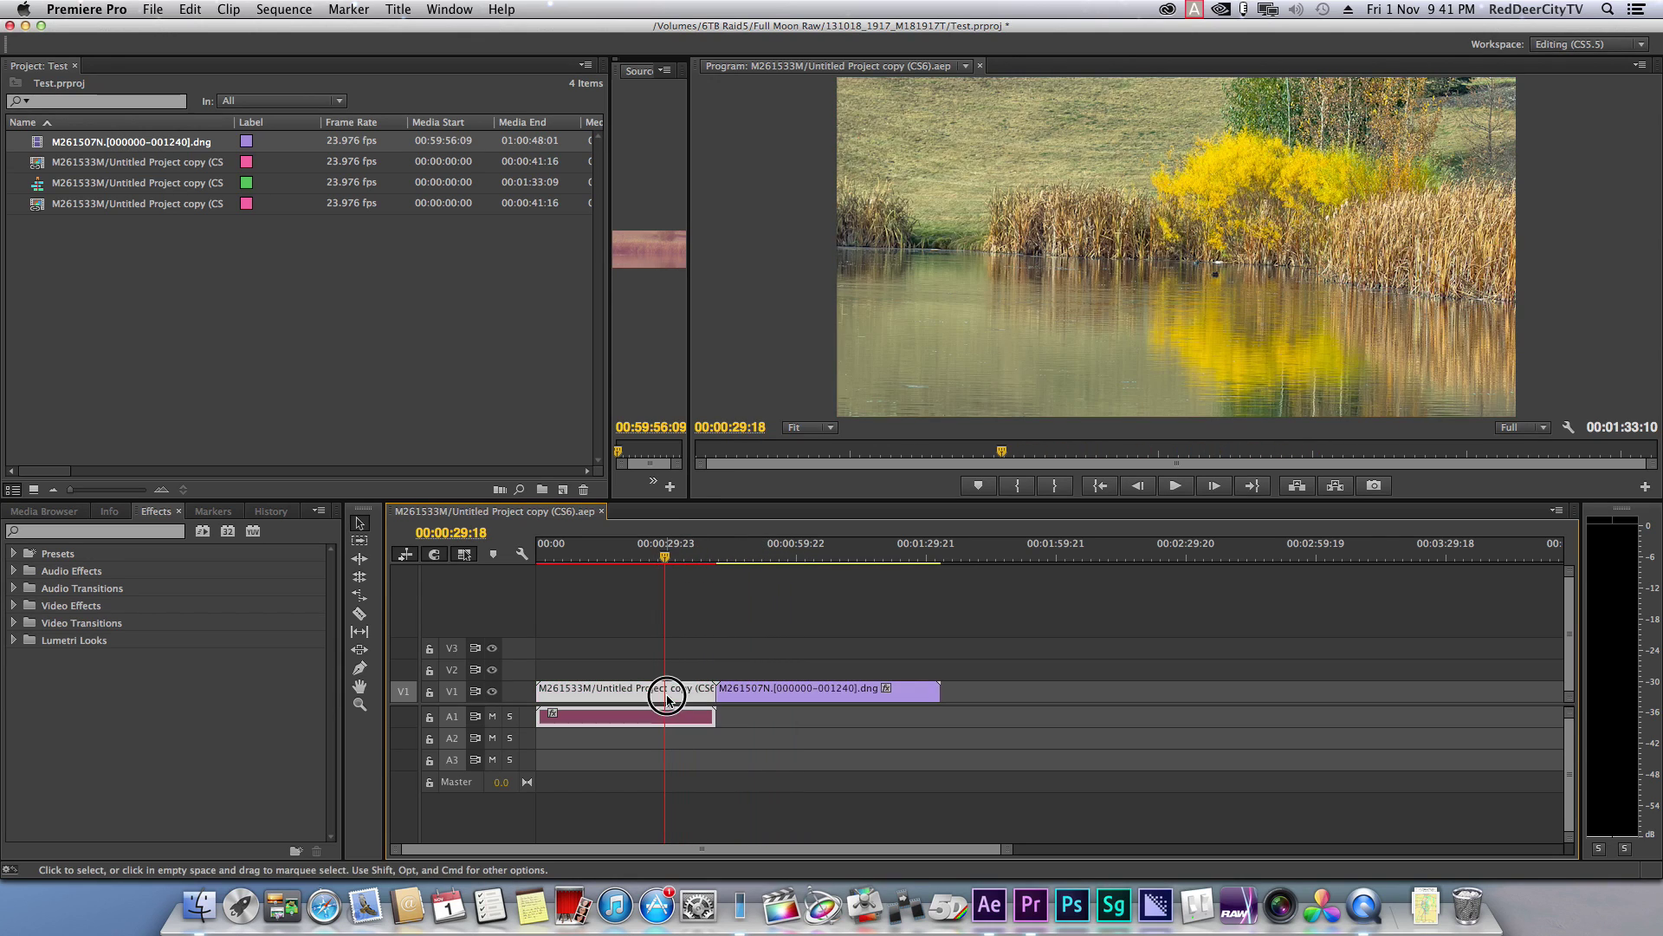